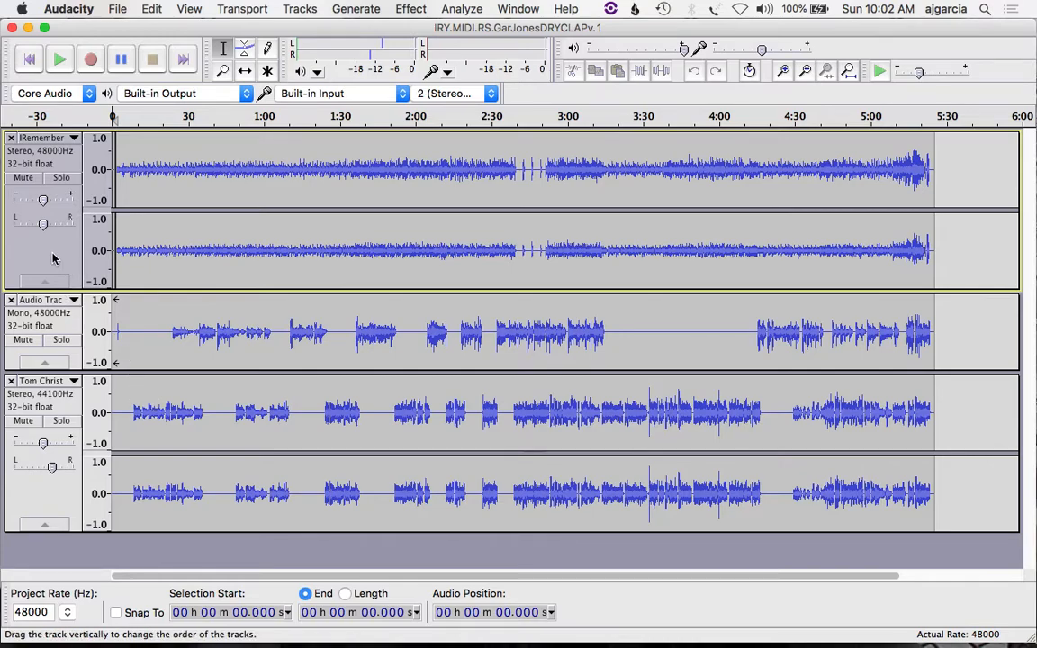
Select the instrumental, mono and lower stereo tracks in turn to review the project's three tracks
click(53, 258)
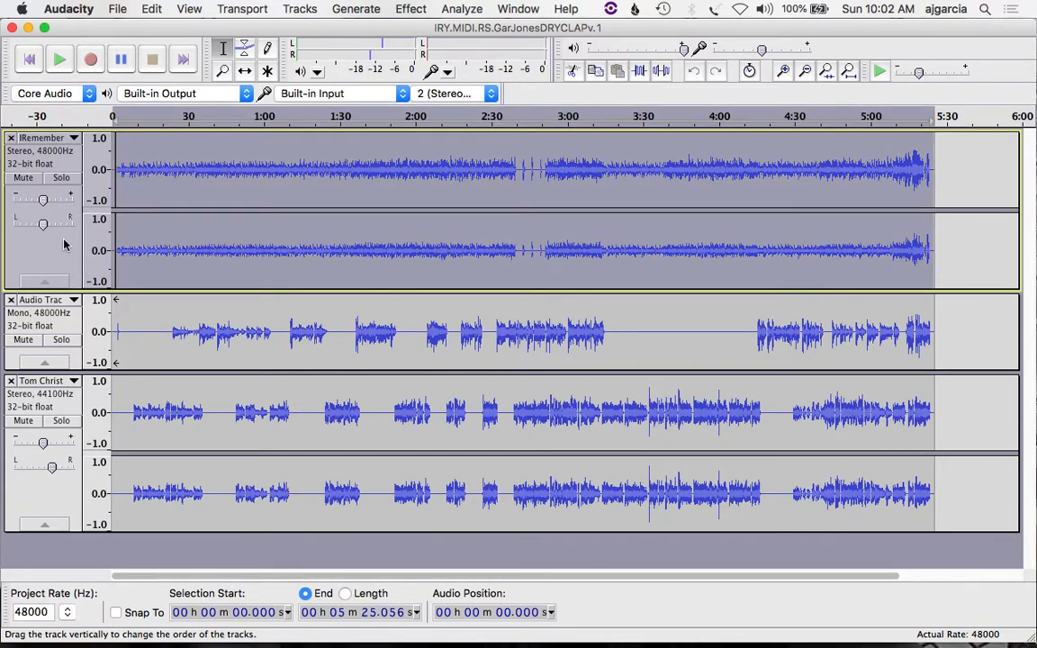
click(72, 319)
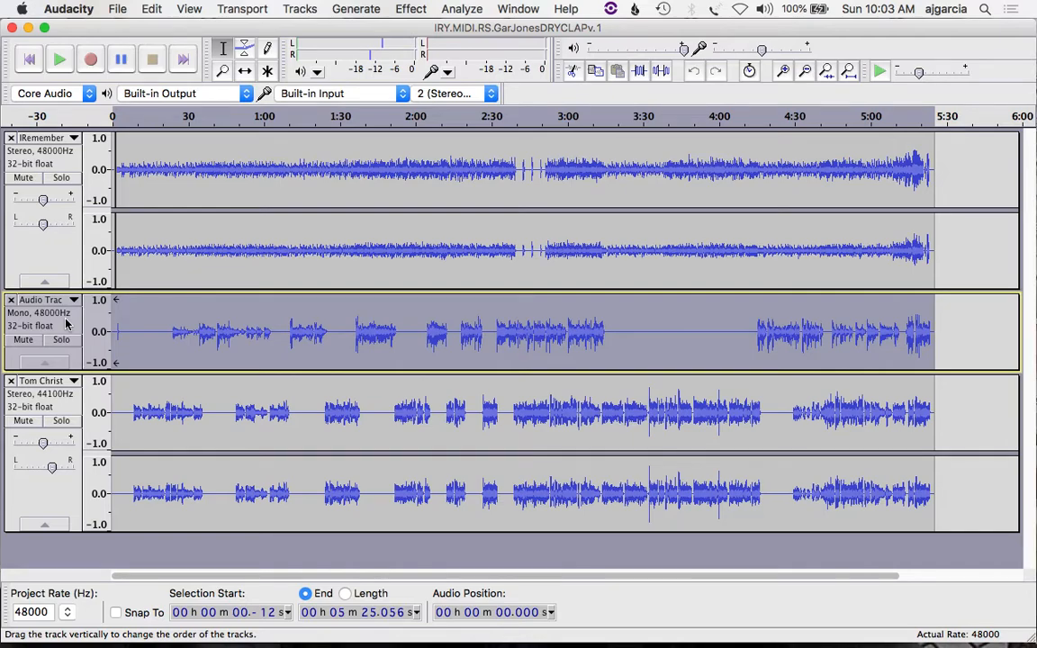
click(55, 501)
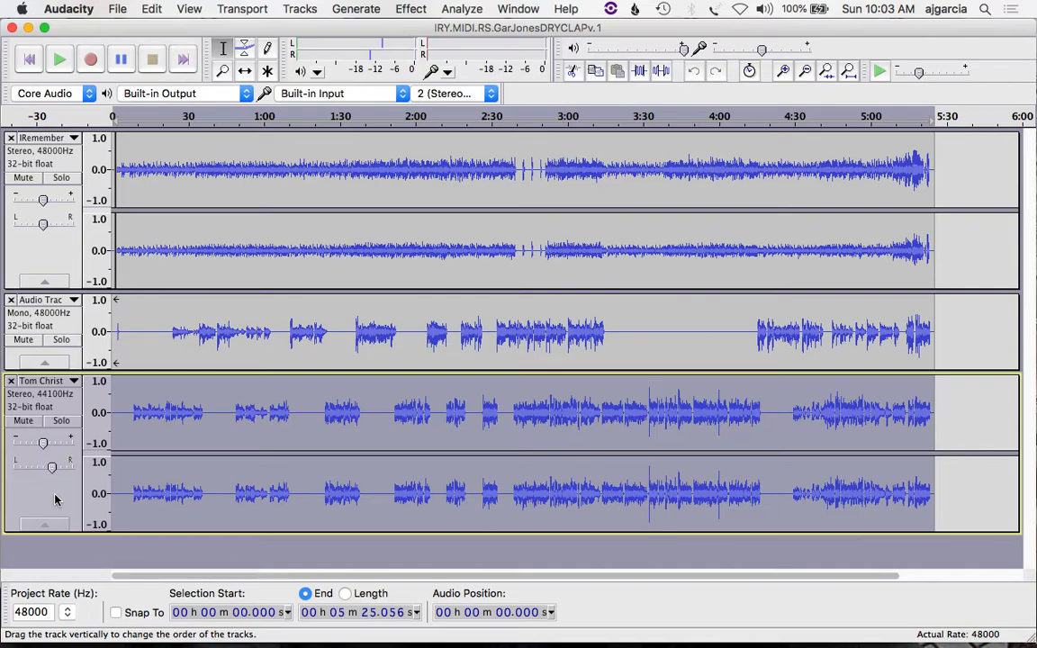
click(46, 257)
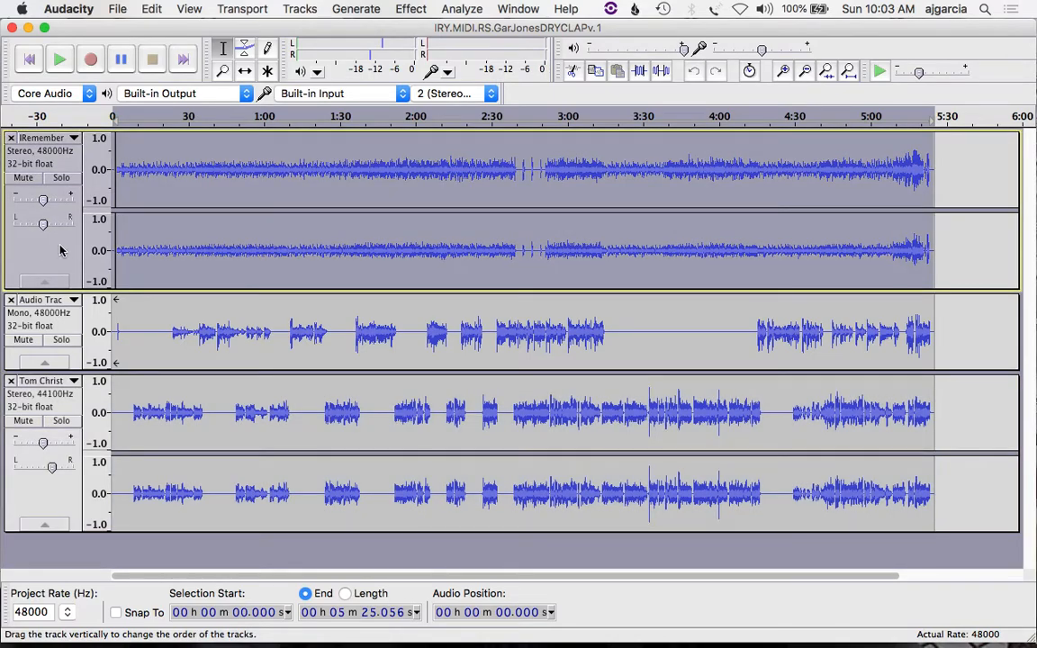
click(58, 320)
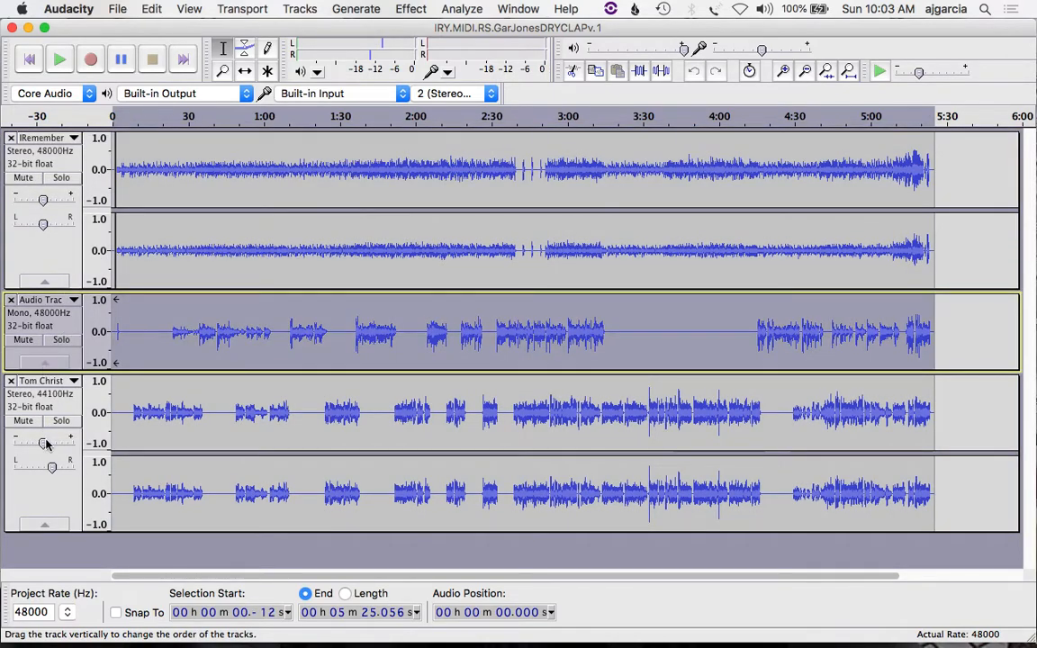
click(71, 498)
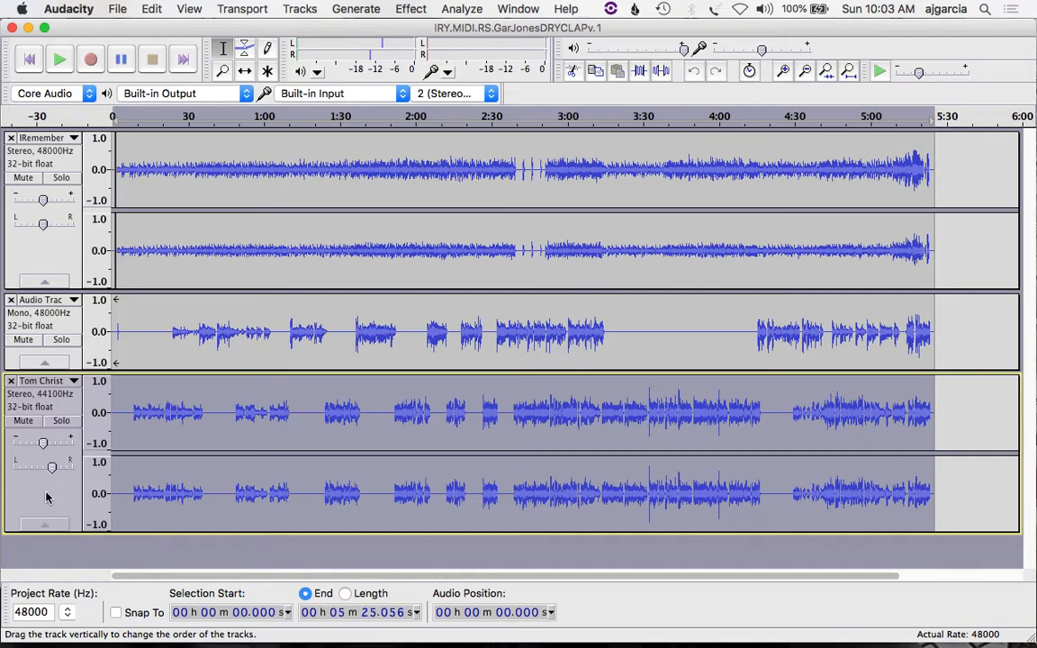
click(52, 227)
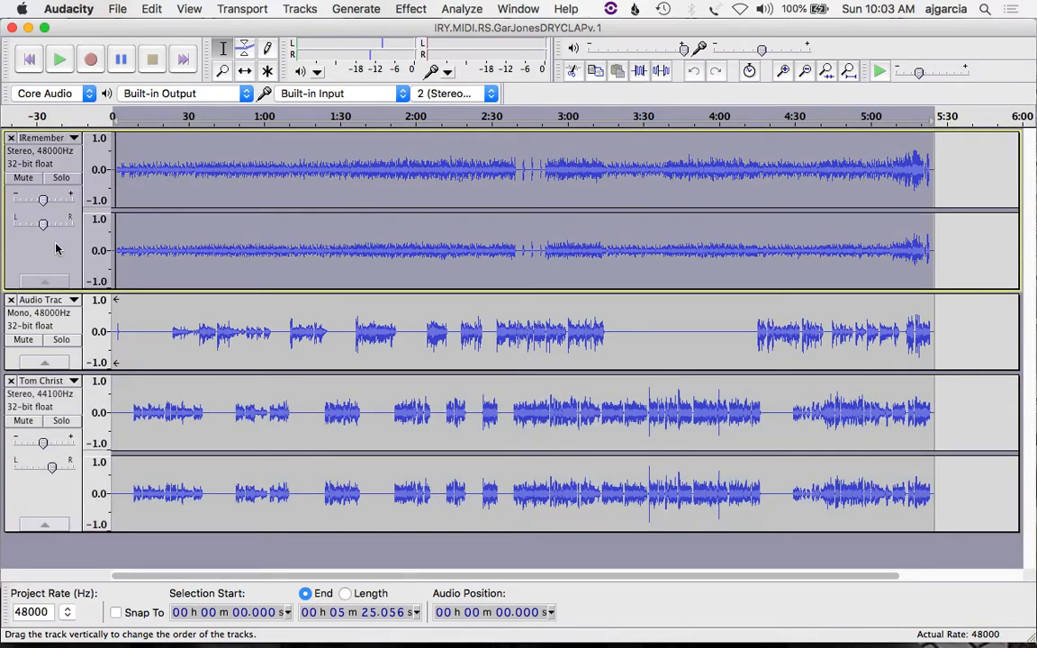
click(71, 330)
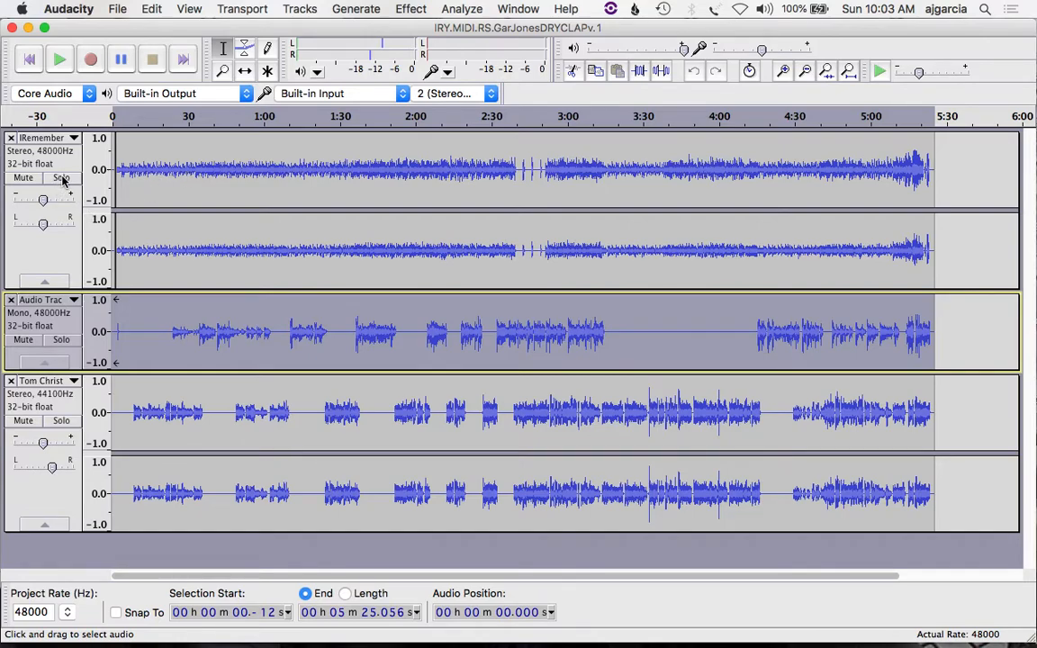
Solo the IRemember track and listen to it from the beginning and from about 1:43
click(59, 244)
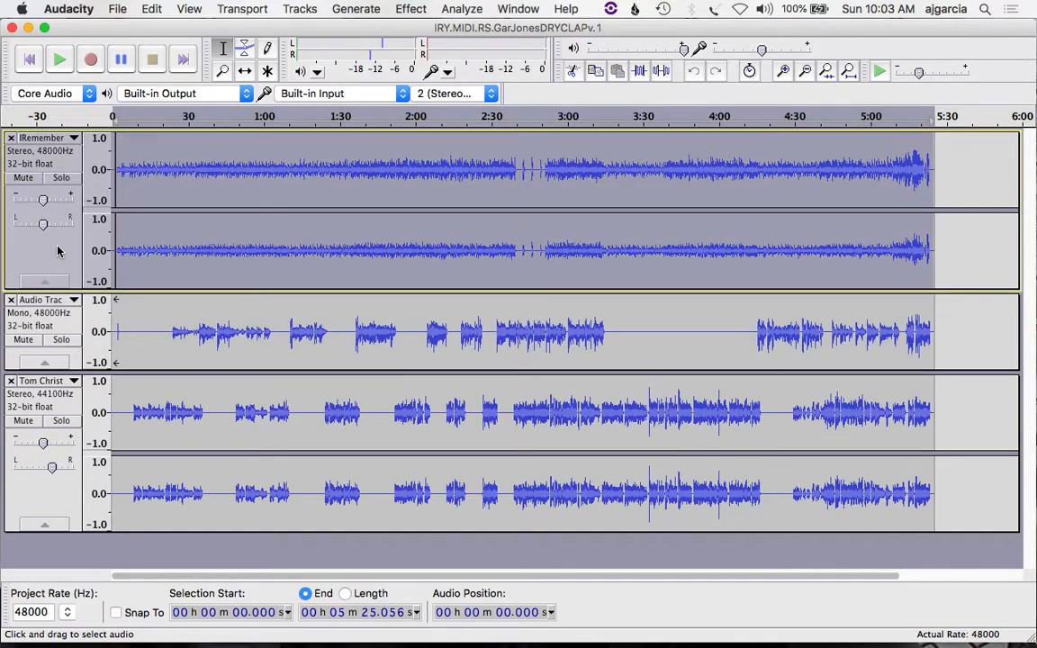
click(66, 180)
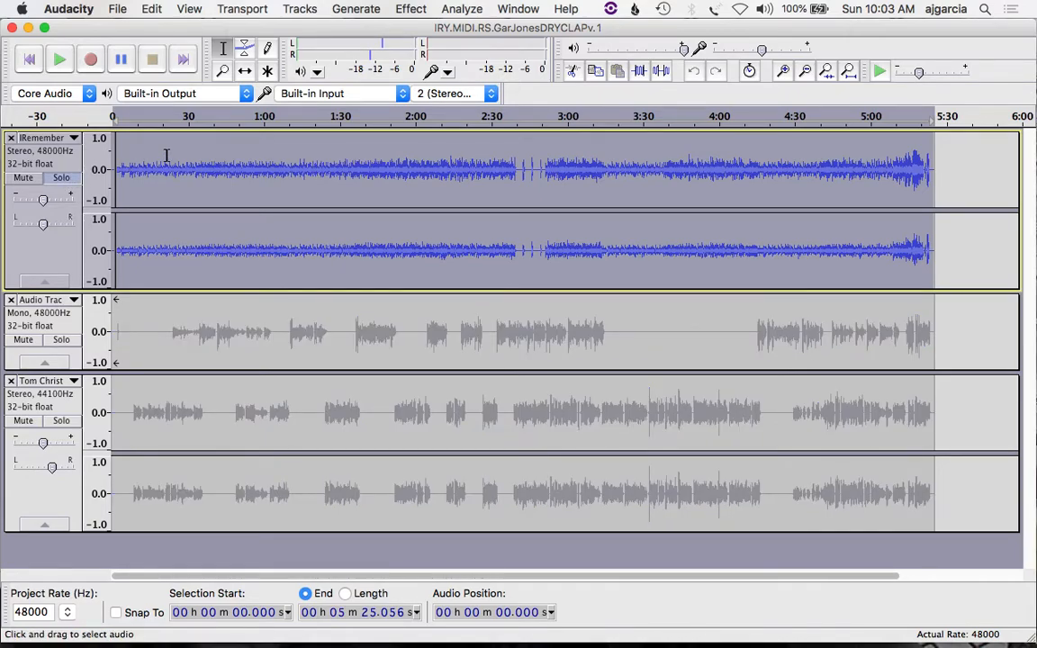
key(space)
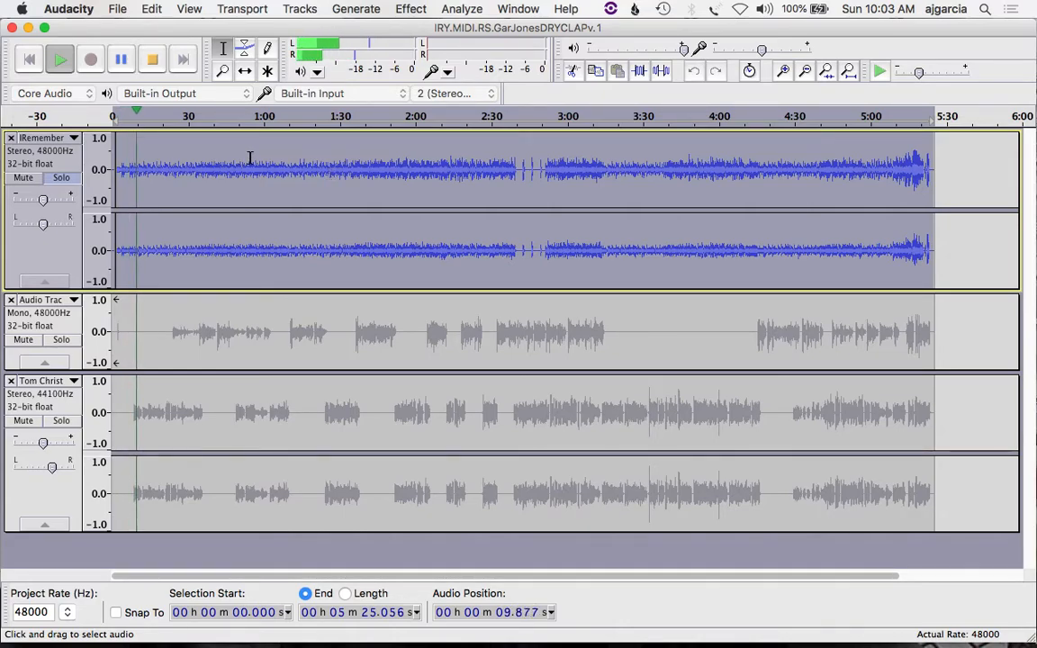
click(374, 156)
key(space)
key(space)
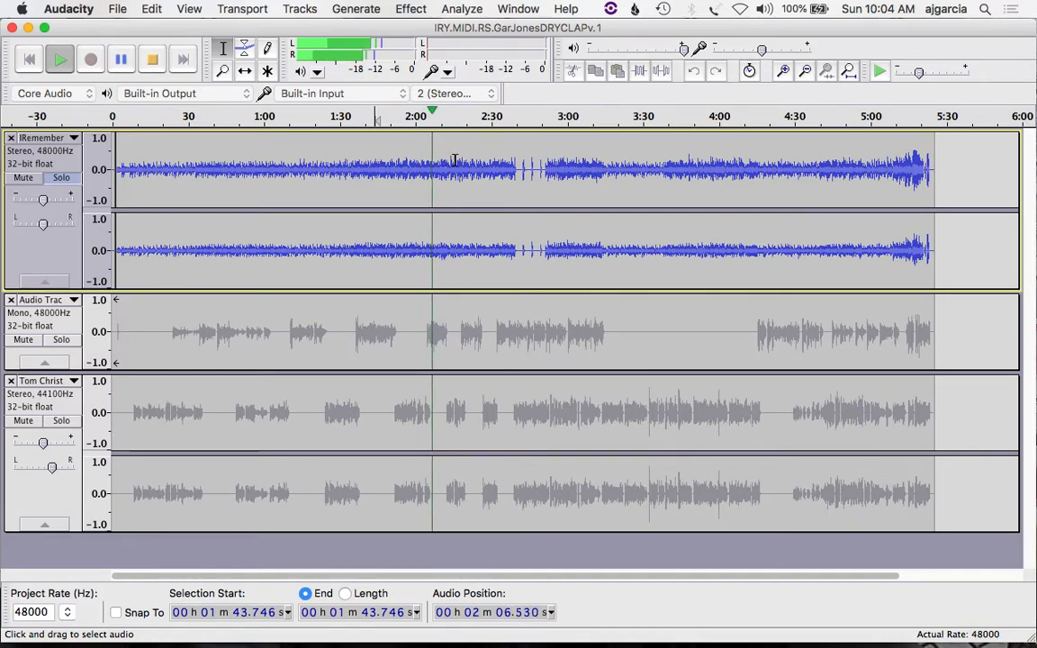
key(space)
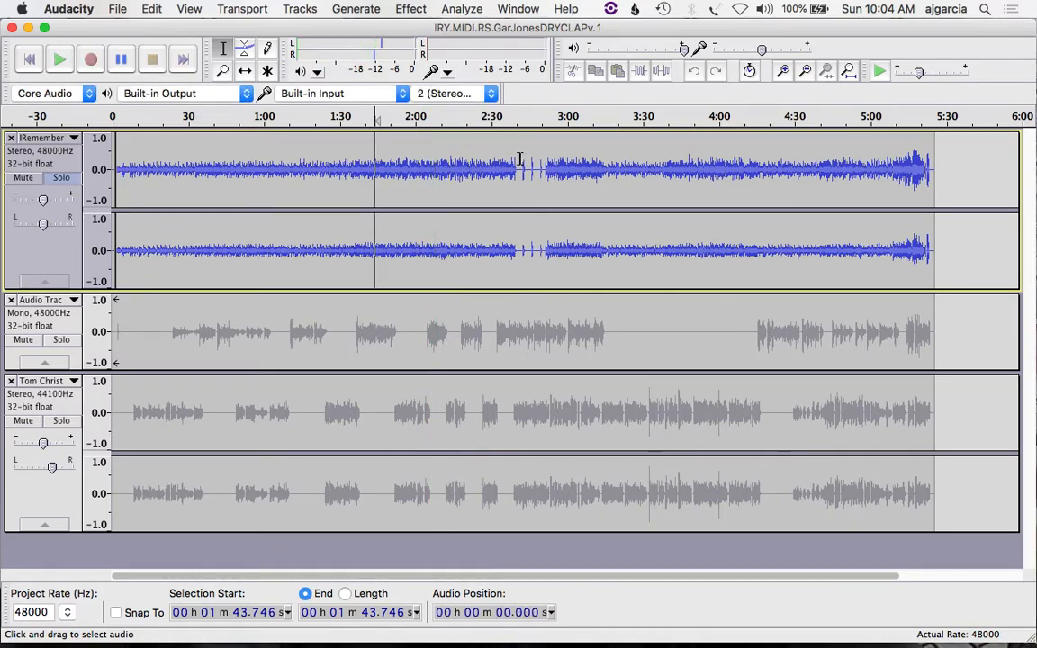
Play the soloed IRemember track from about 2:41 and examine the isolated hits and the following passage up close
click(521, 160)
key(space)
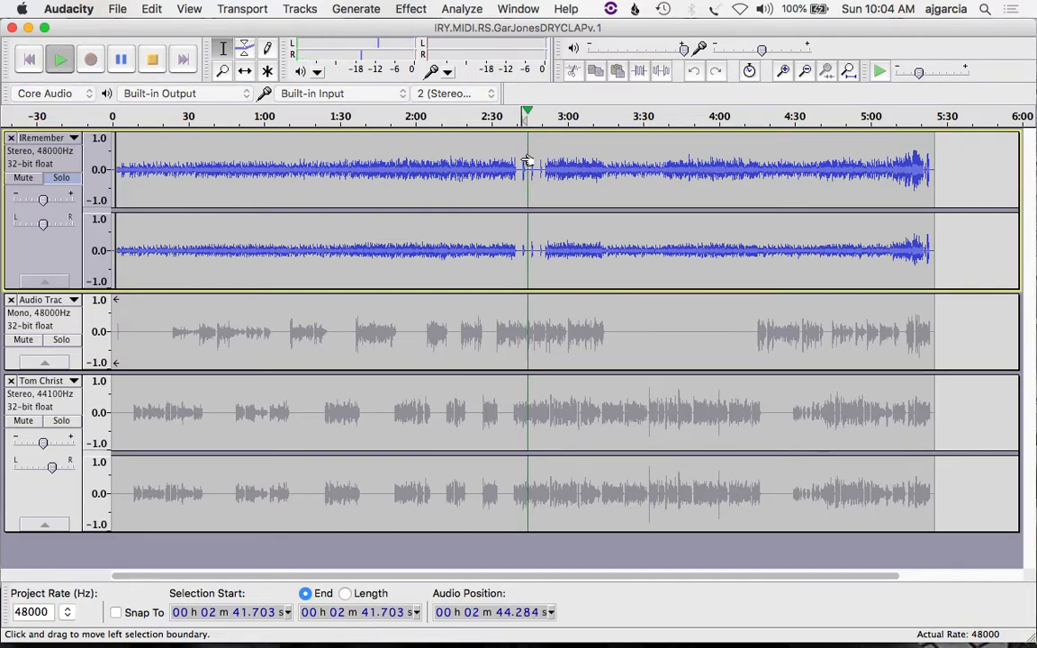
key(super+1)
key(super+1)
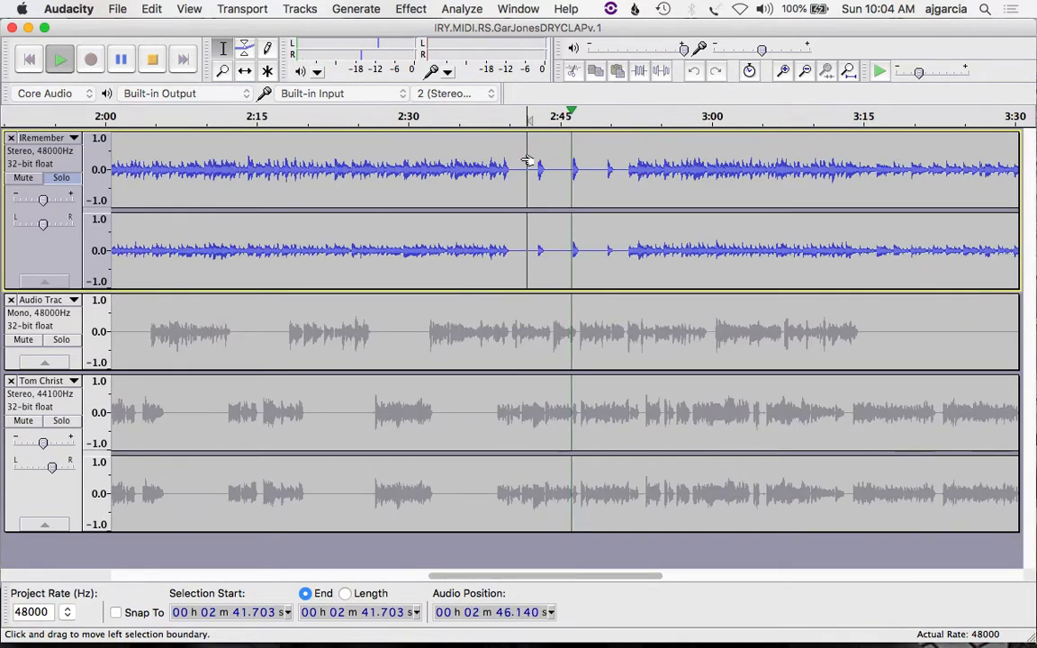
key(super+1)
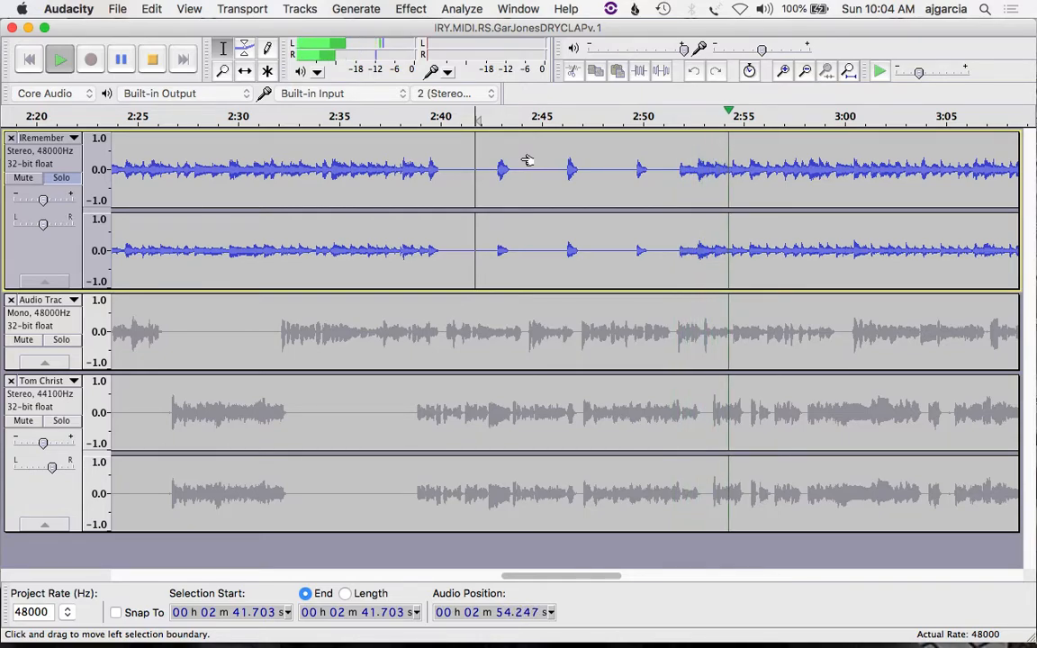
key(super+1)
key(super+1)
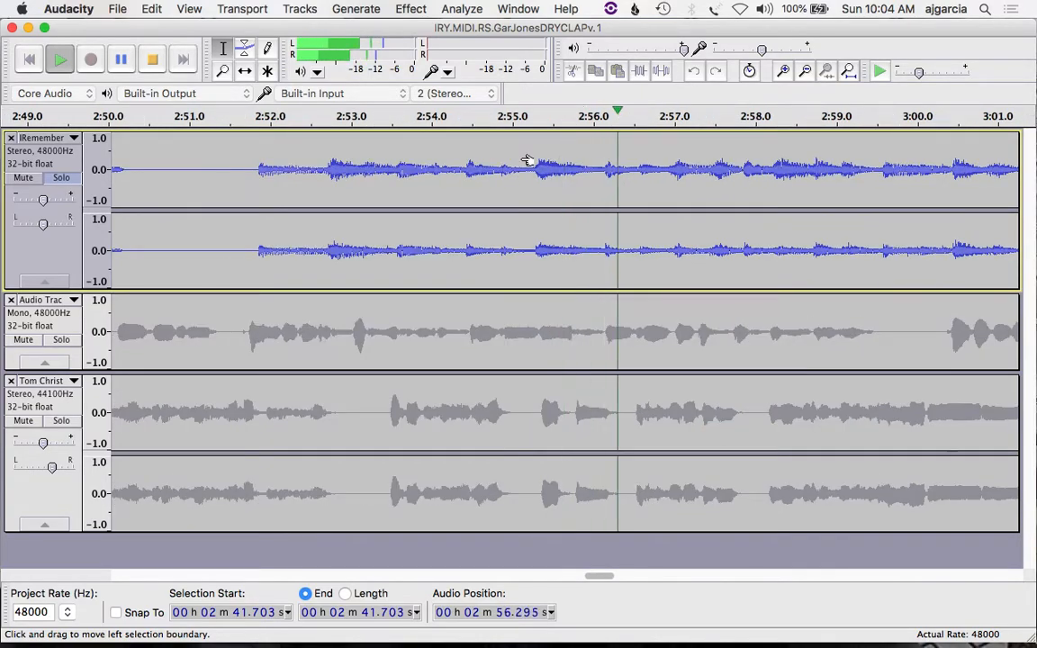
key(super+1)
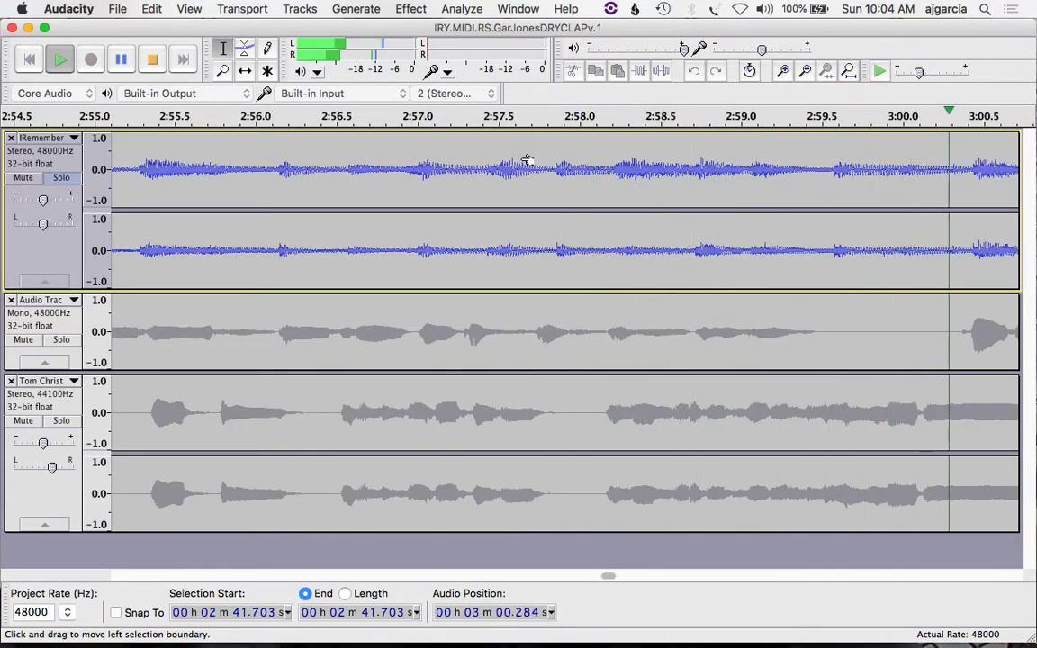
key(super+3)
key(super+3)
key(super+3)
key(super+3)
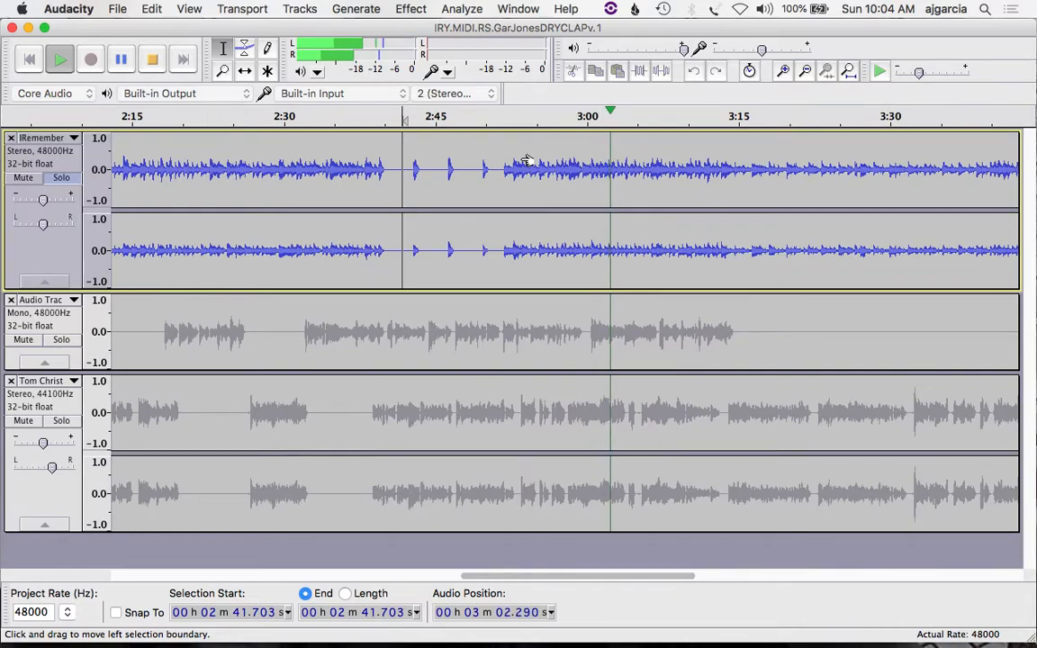
key(super+3)
key(super+3)
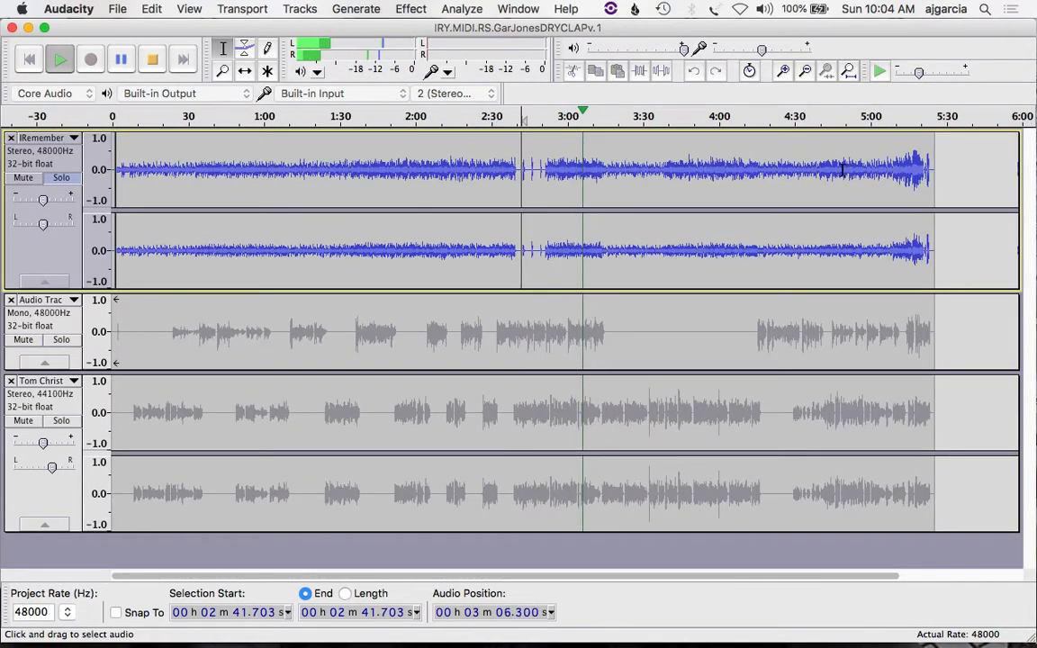
key(space)
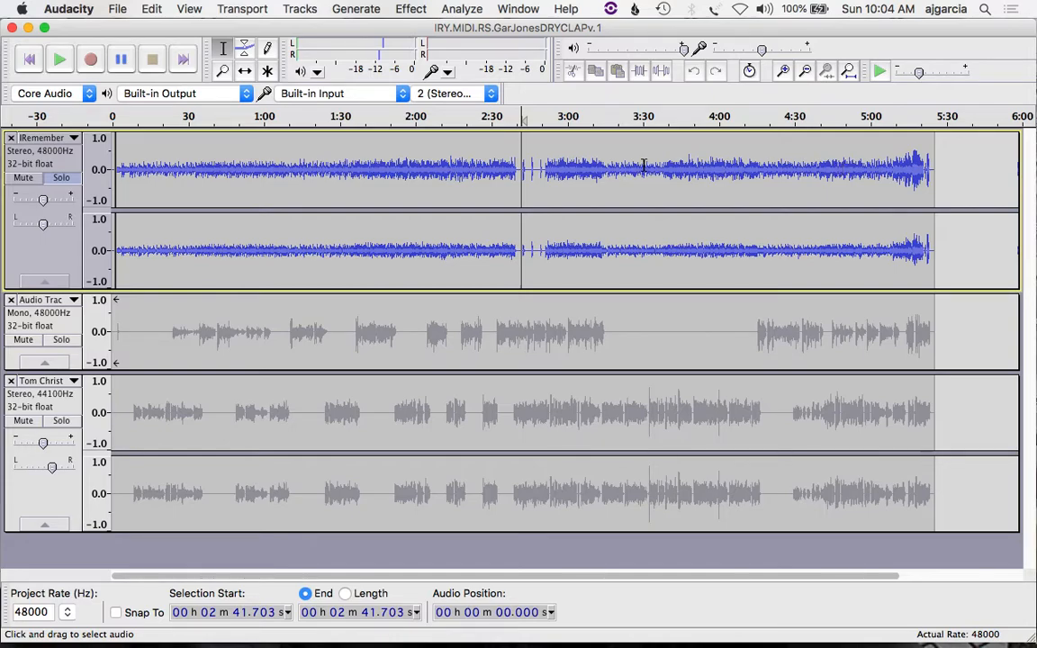
Listen to the IRemember track from about 4:48 and from about 5:15, and turn its solo off
click(841, 167)
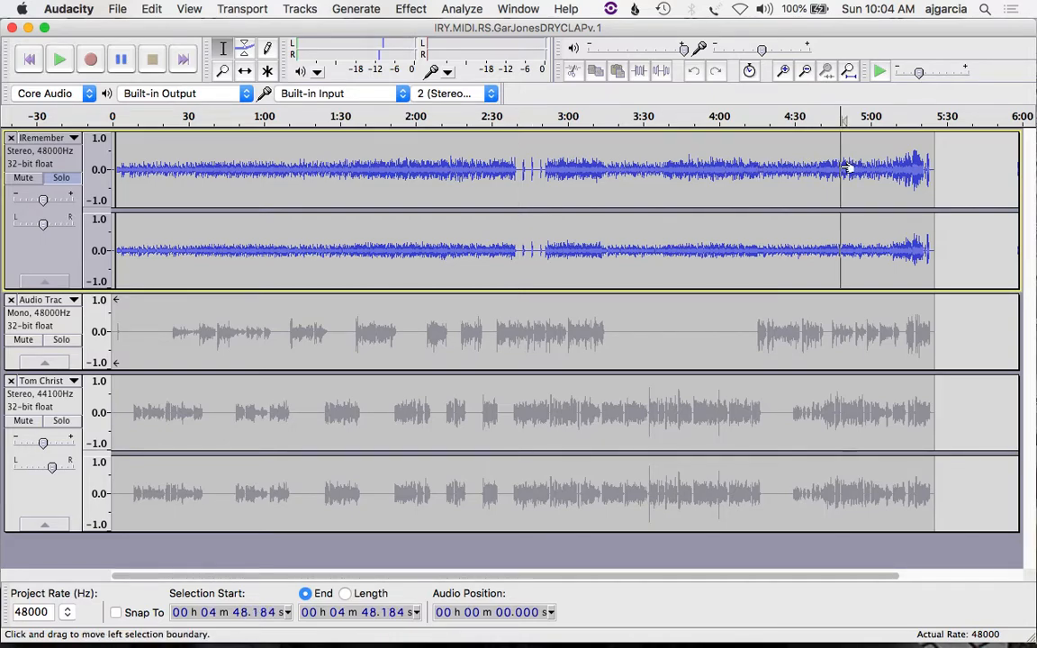
key(space)
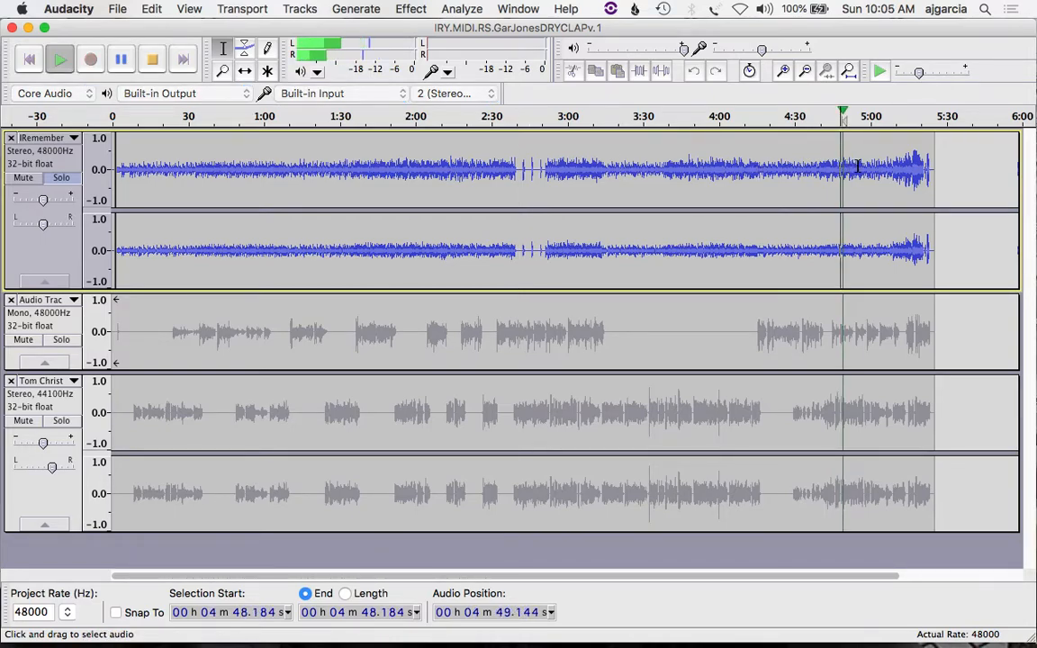
key(space)
click(910, 160)
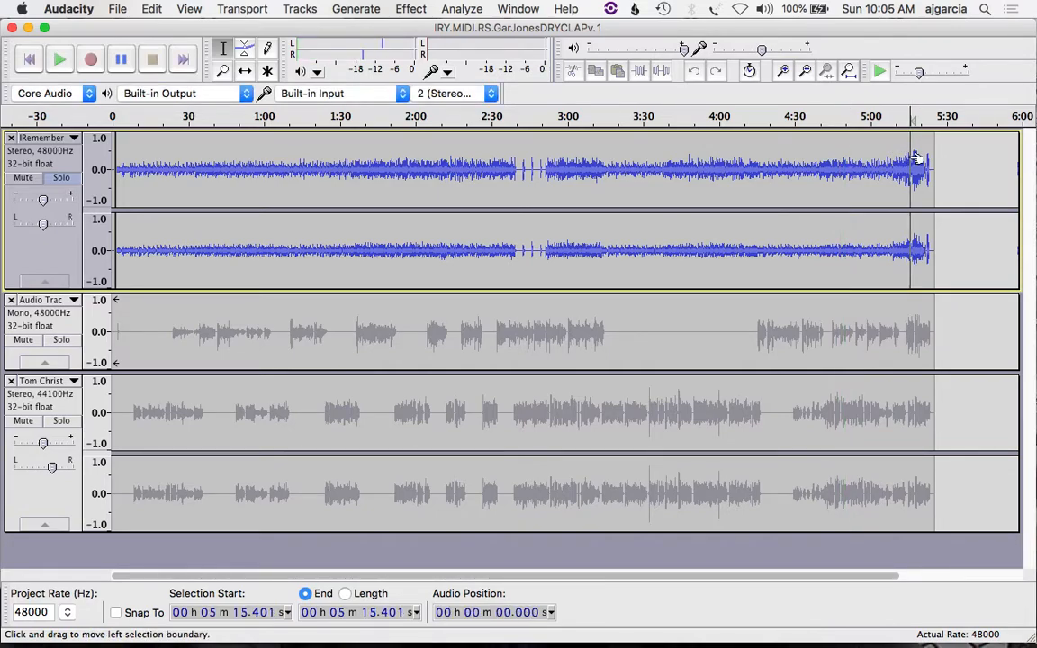
key(space)
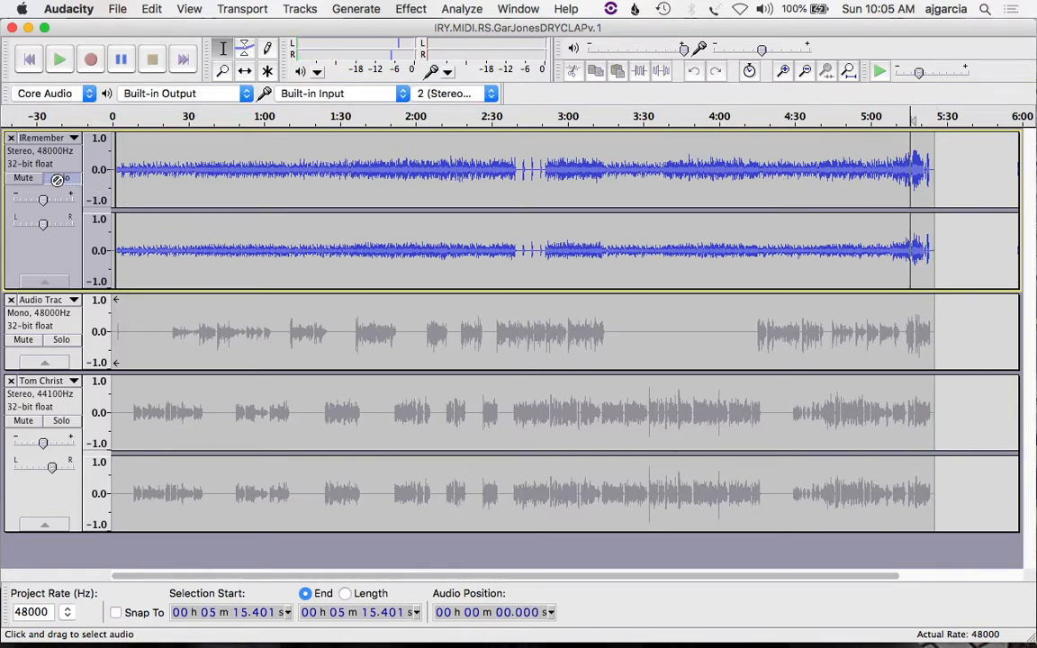
click(61, 177)
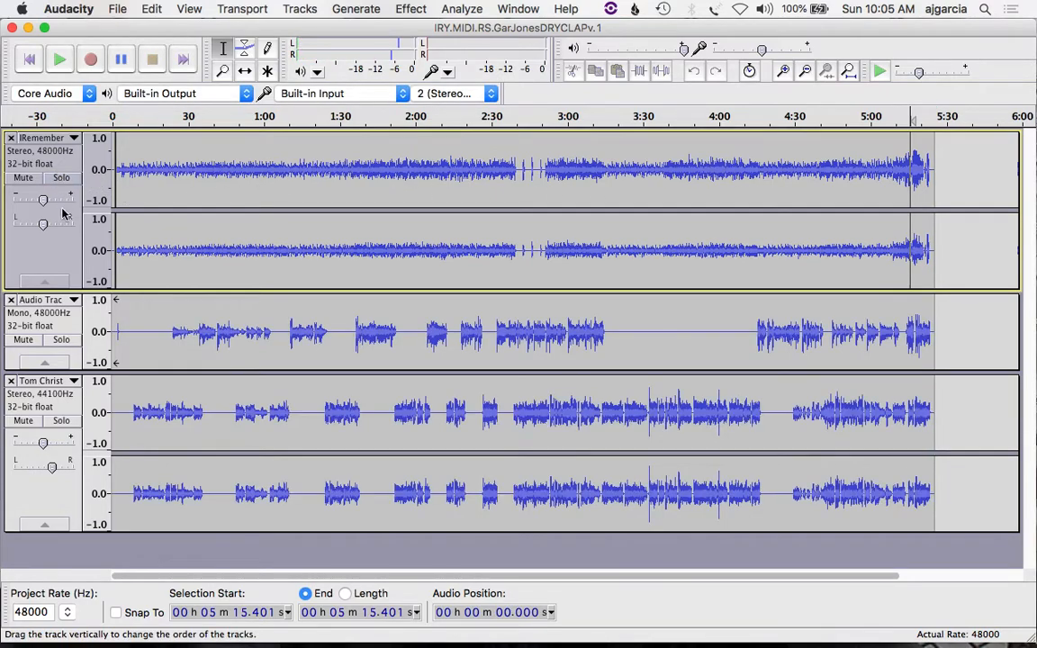
Rename the mono audio track with the performer's first name
click(45, 299)
click(52, 315)
text(Tony)
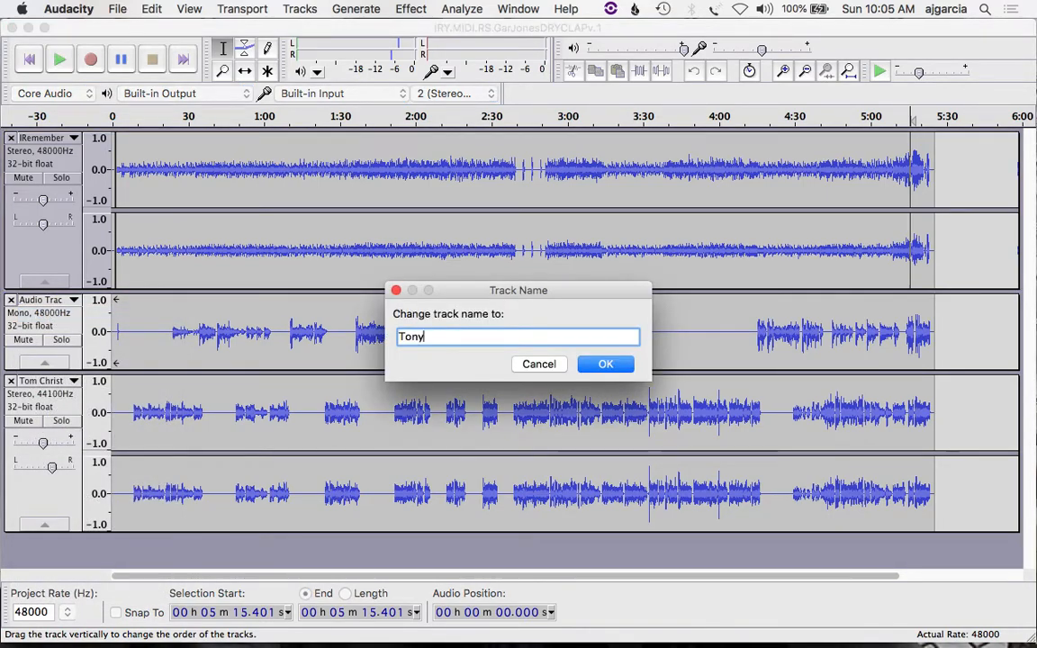
key(Return)
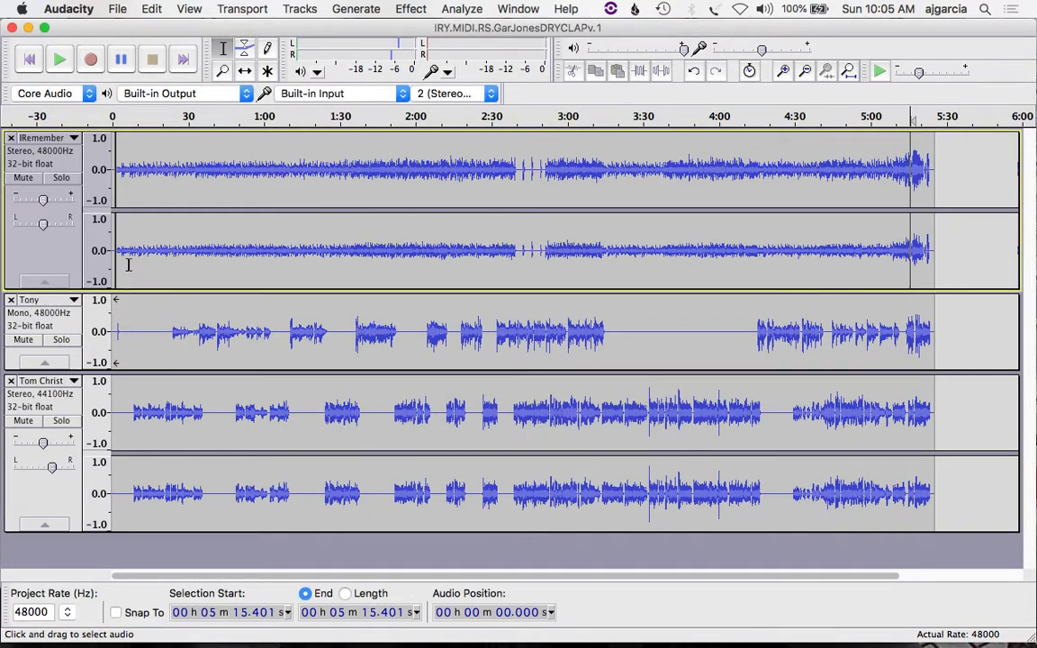
Solo the renamed mono track and play it from the beginning of the project
click(61, 340)
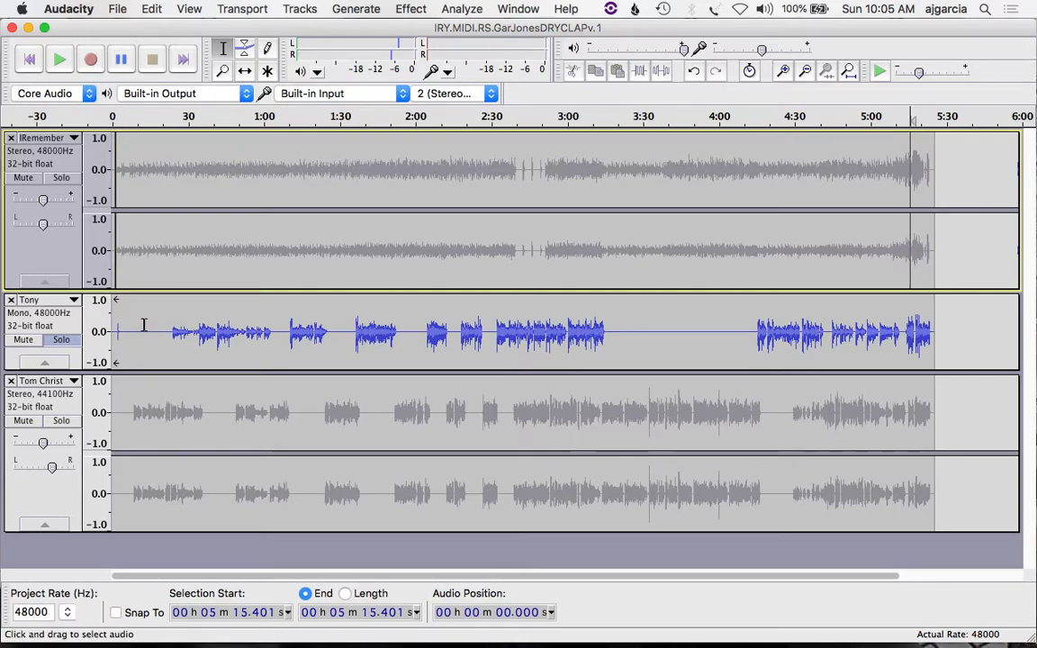
key(Home)
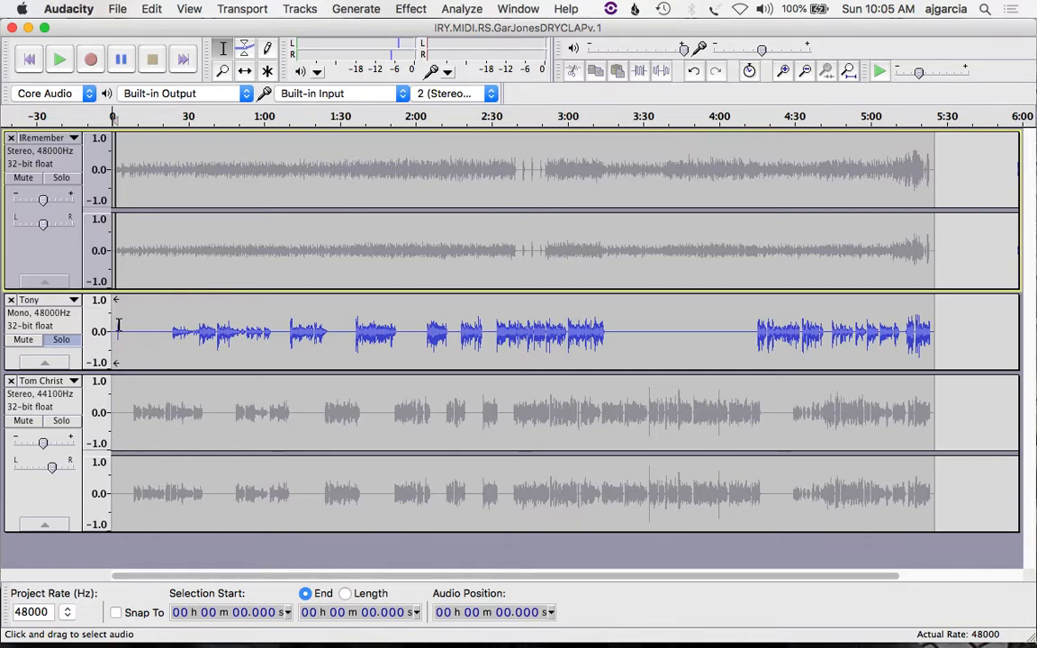
key(space)
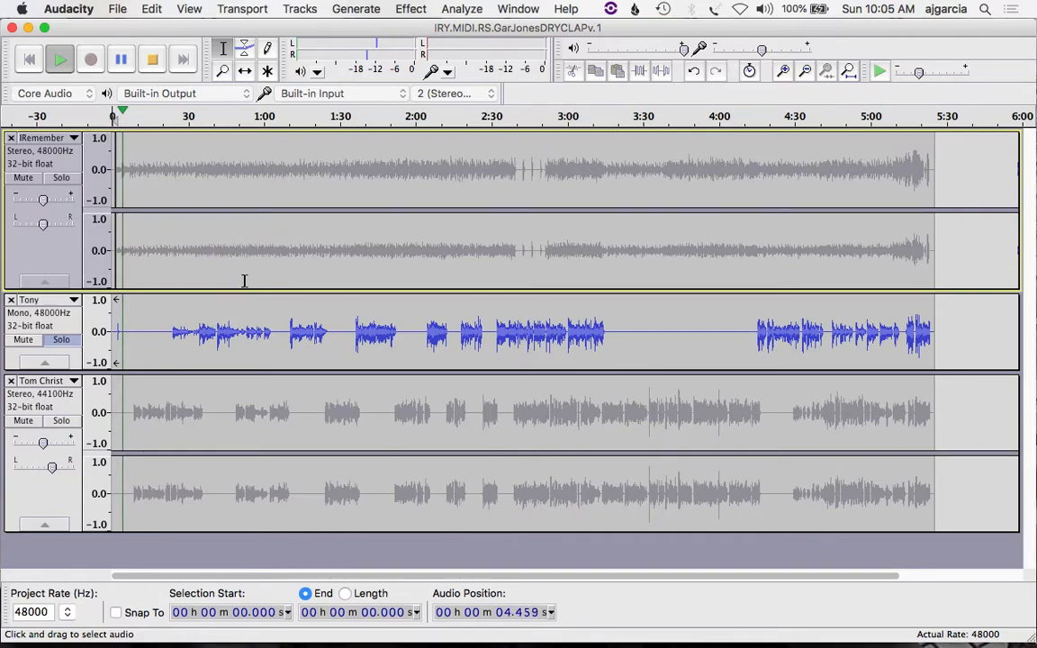
key(space)
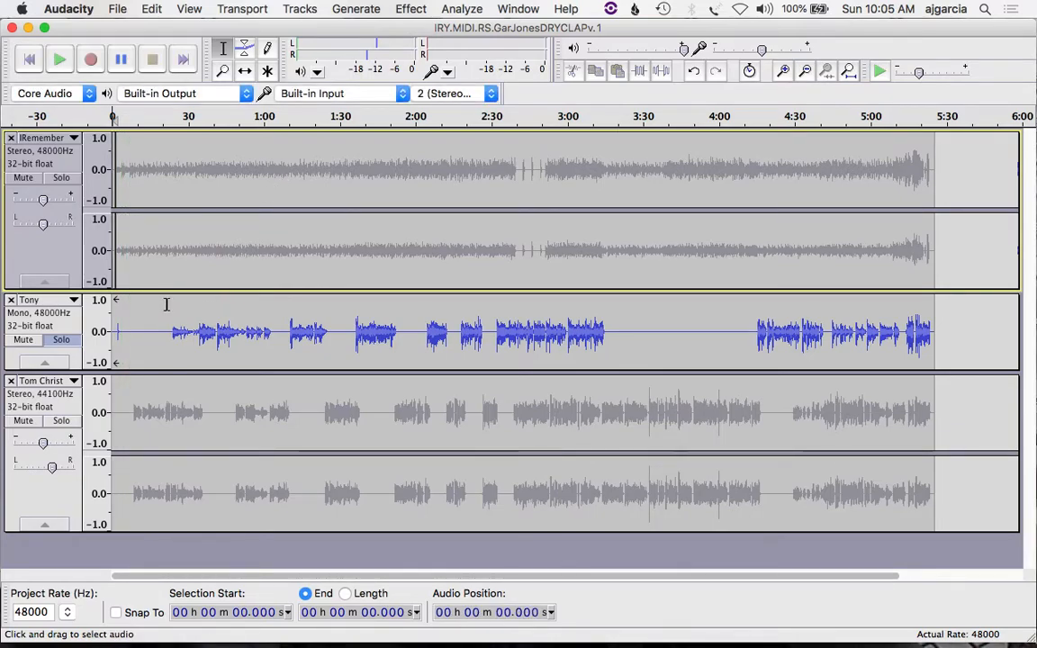
Listen to the soloed mono track from about 0:22 and again from about 2:39
click(167, 305)
key(space)
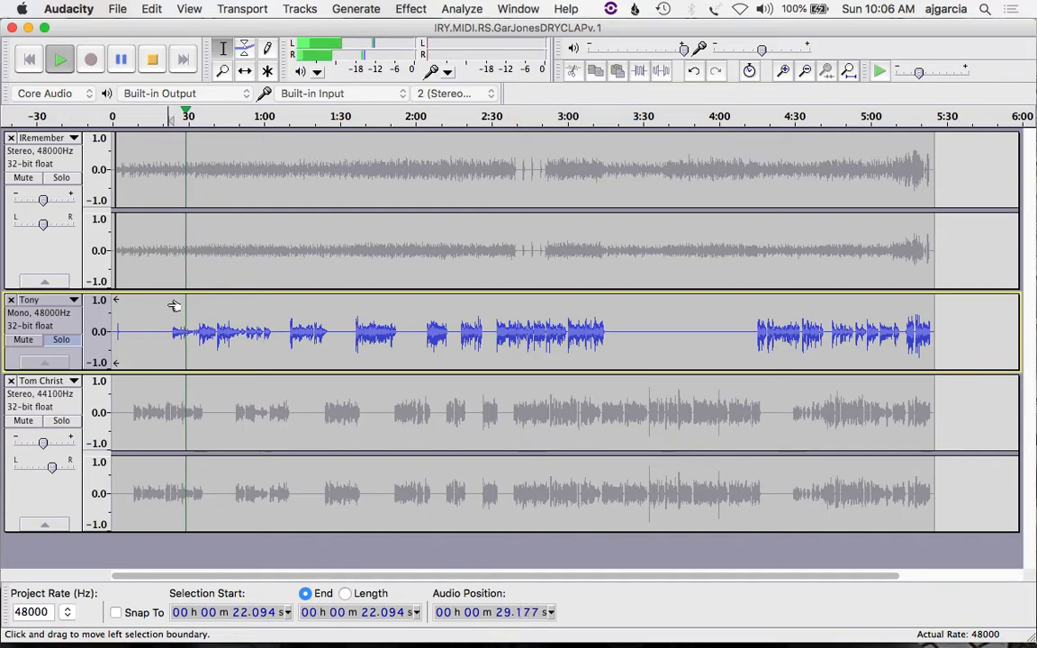
key(space)
key(XF86AudioRaiseVolume)
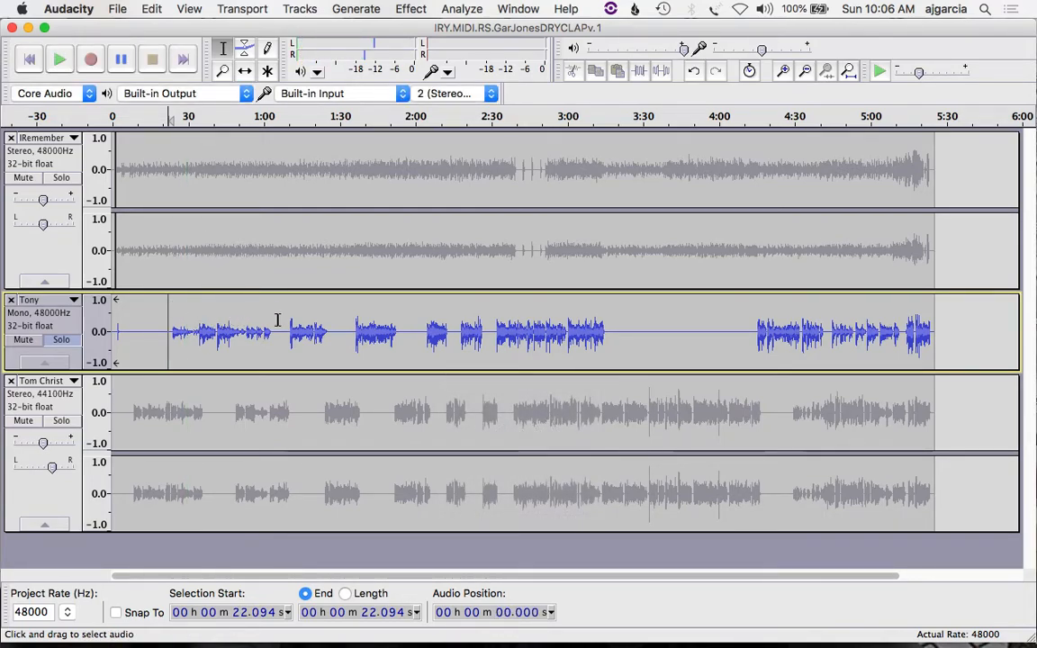
click(312, 317)
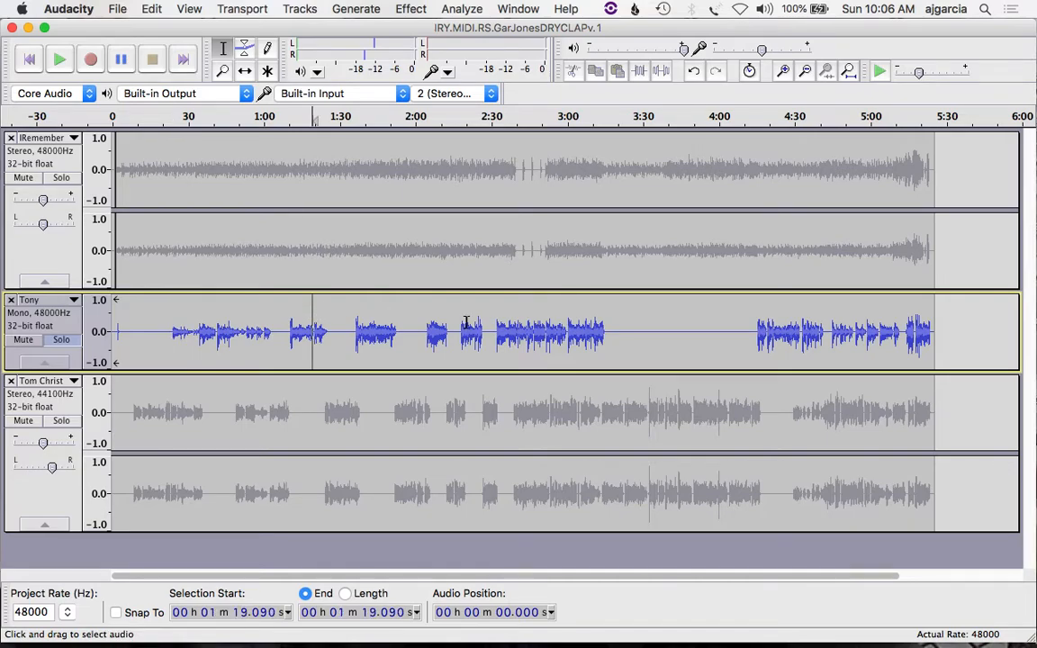
click(515, 321)
key(space)
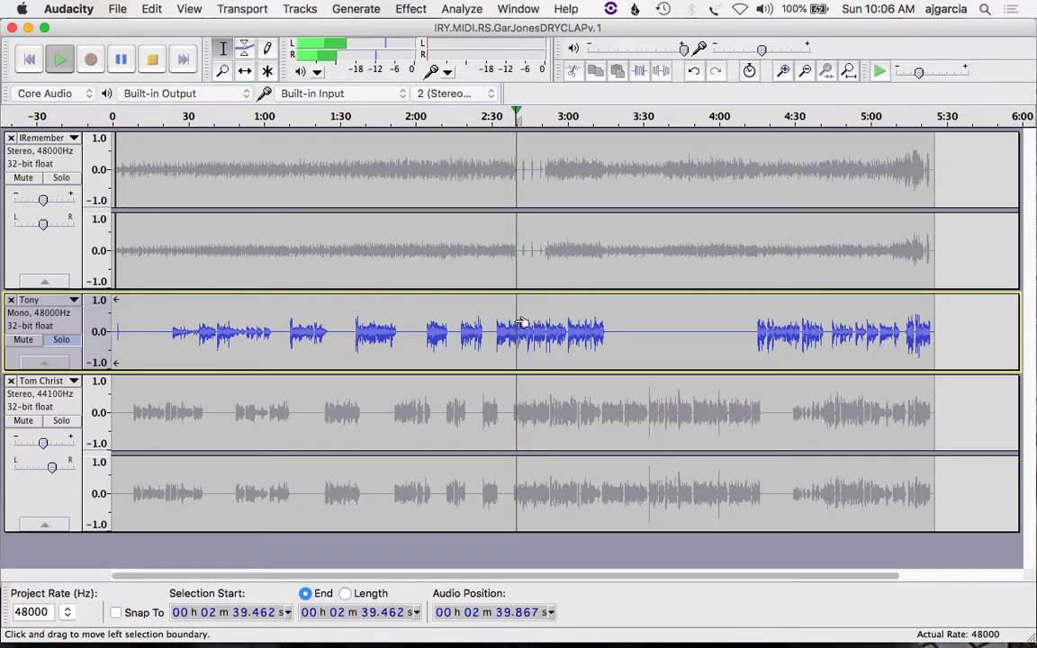
Turn off the mono track's solo during playback, and audition the mix with the 44100 Hz stereo track temporarily muted
click(60, 340)
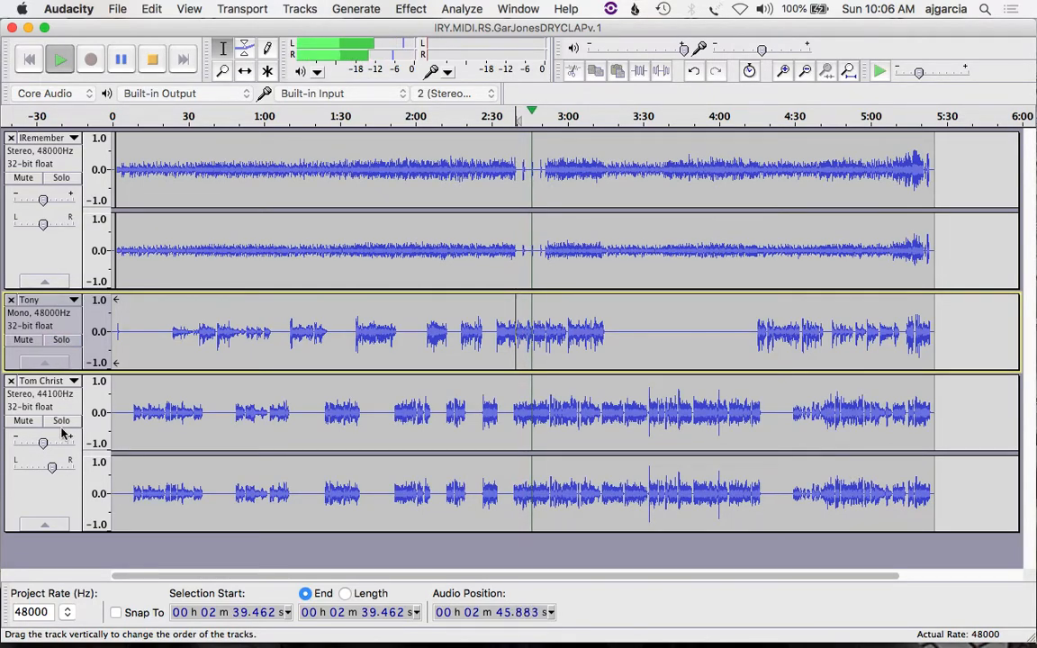
click(23, 421)
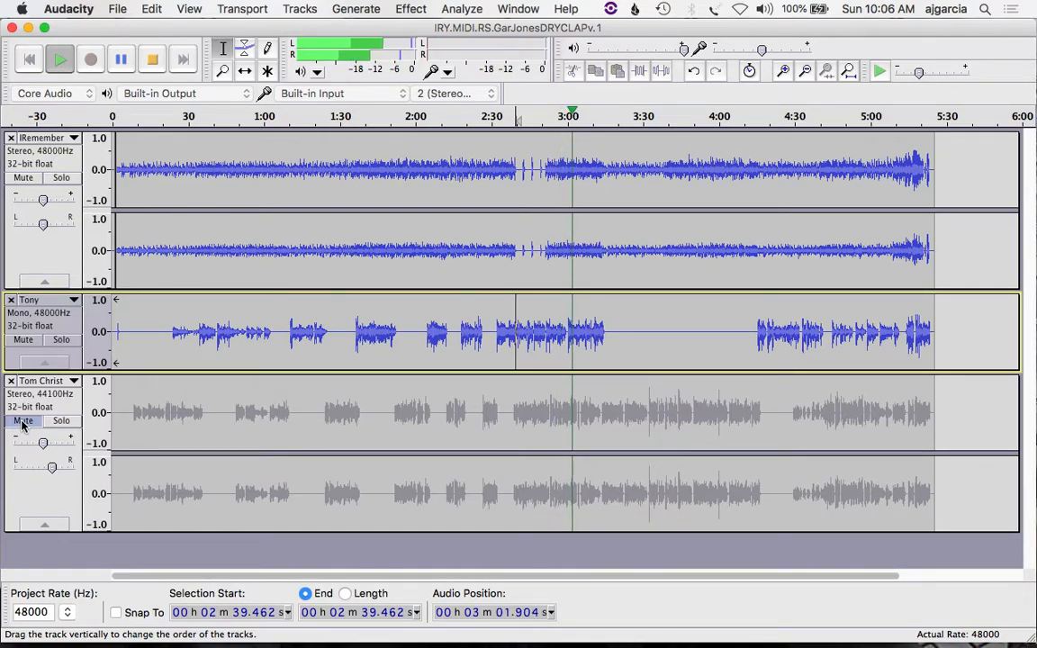
key(space)
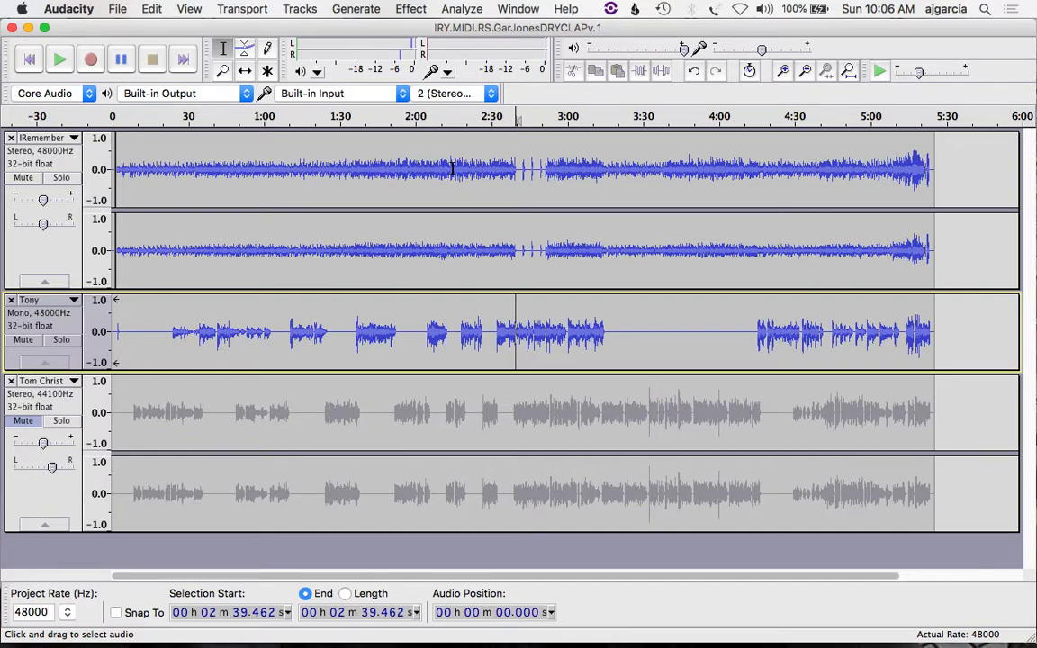
click(283, 160)
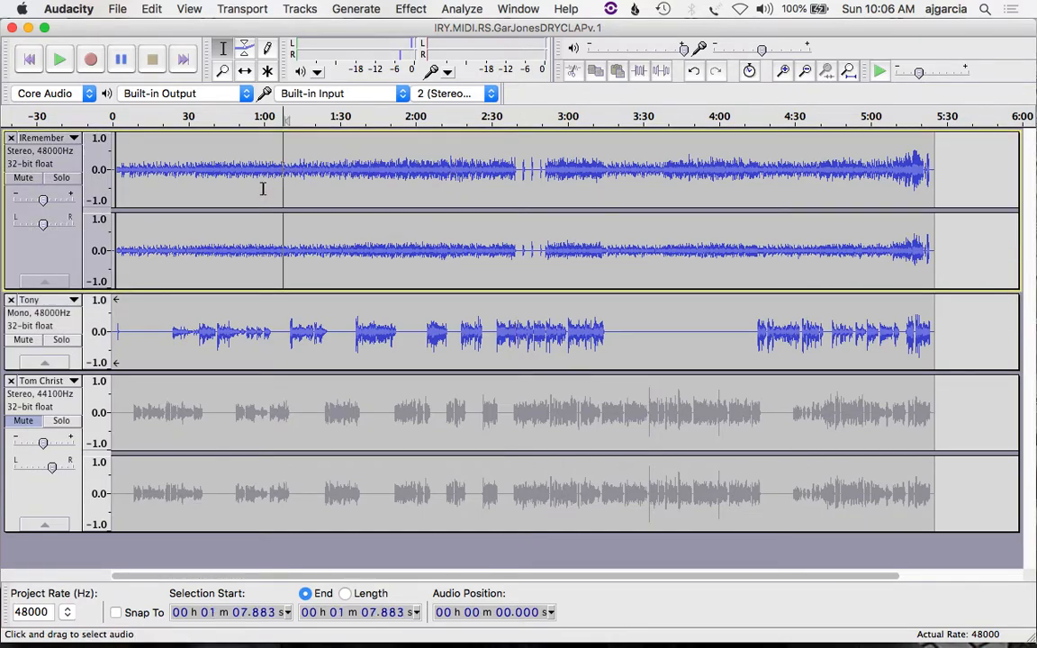
click(250, 328)
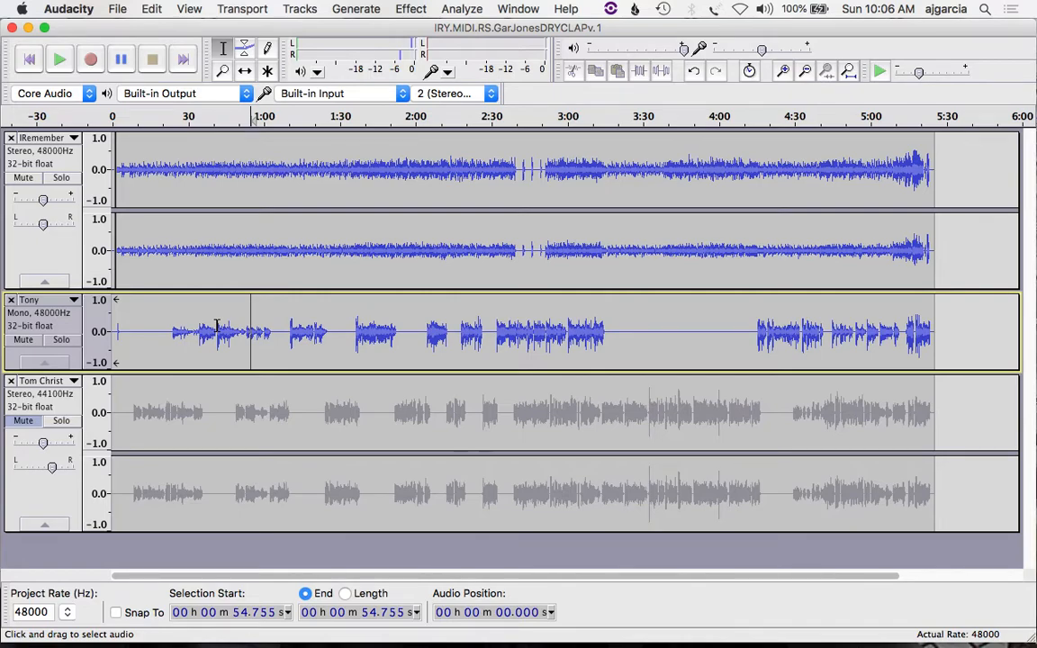
click(27, 421)
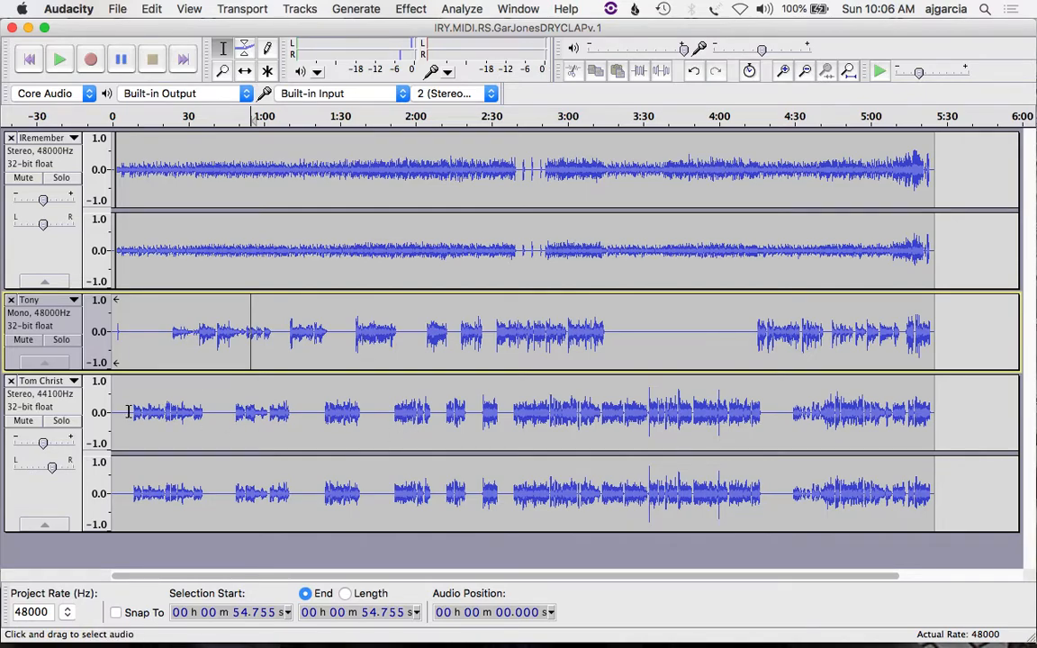
Compare the alternating entries by selecting the 44100 Hz track's first phrase, the mono track's opening phrases, and the 44100 Hz track's second phrase
drag(131, 409, 207, 411)
drag(169, 326, 230, 325)
drag(237, 412, 287, 412)
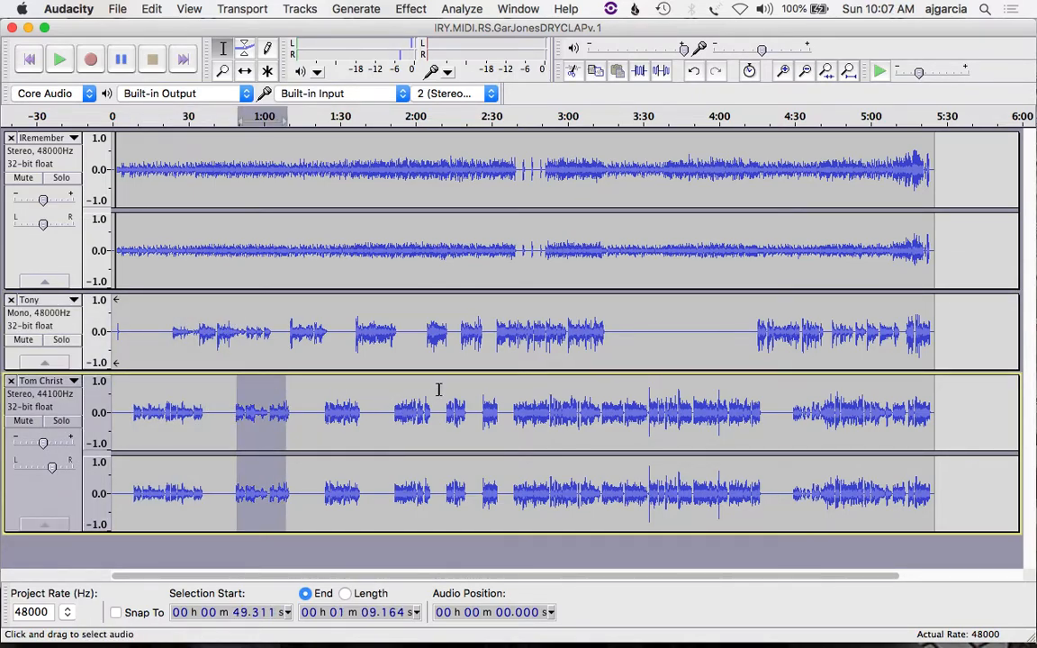
Play all three tracks together from about 2:40 to hear both solo parts overlapping the accompaniment
click(480, 393)
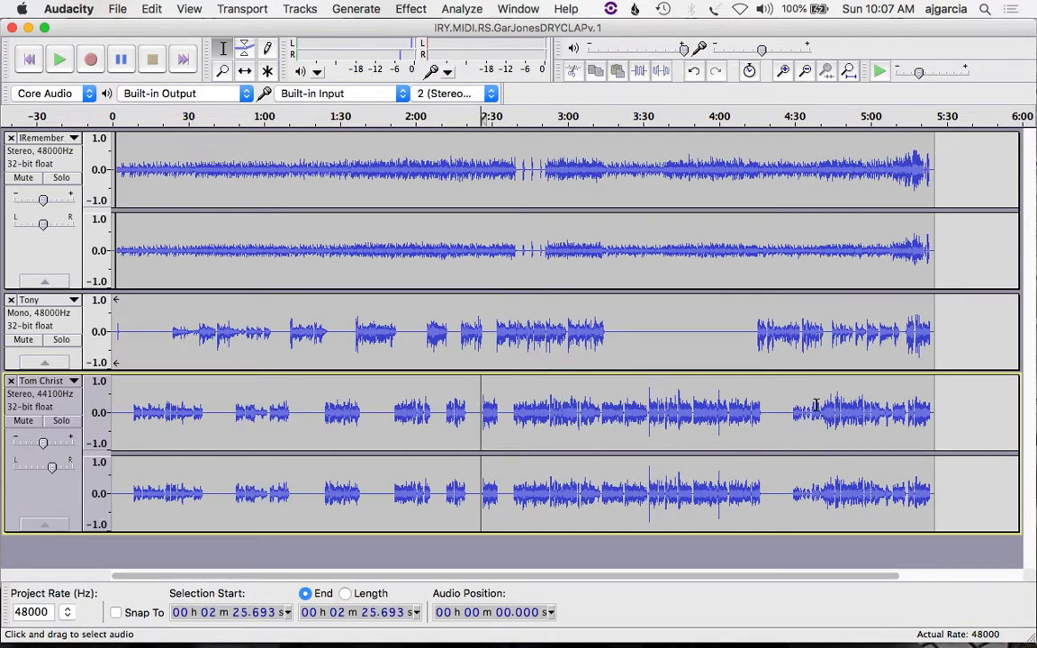
click(516, 407)
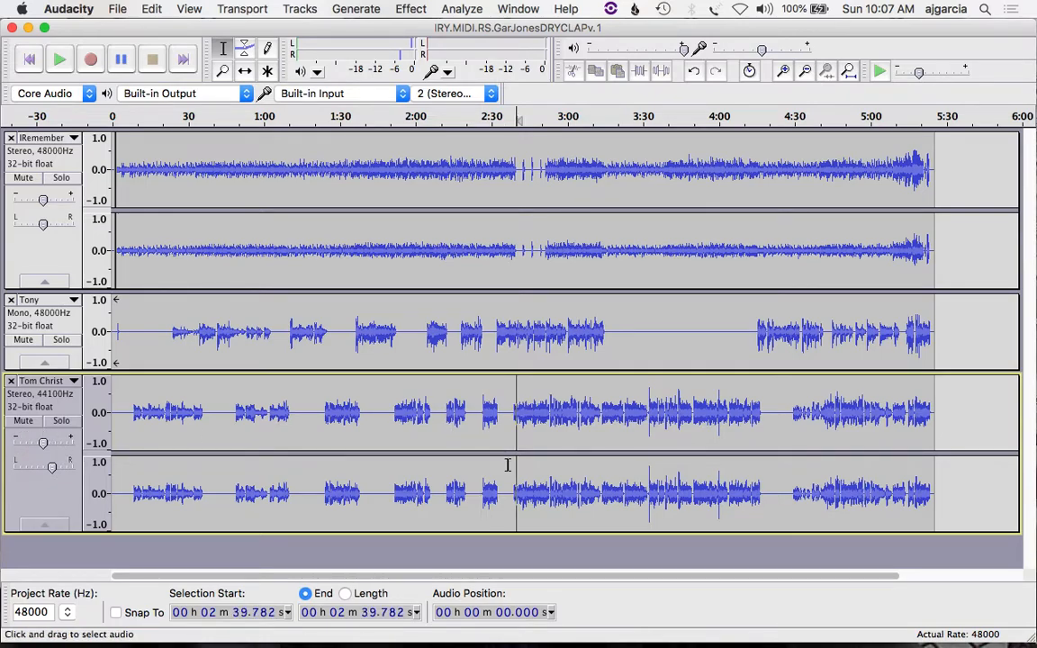
key(space)
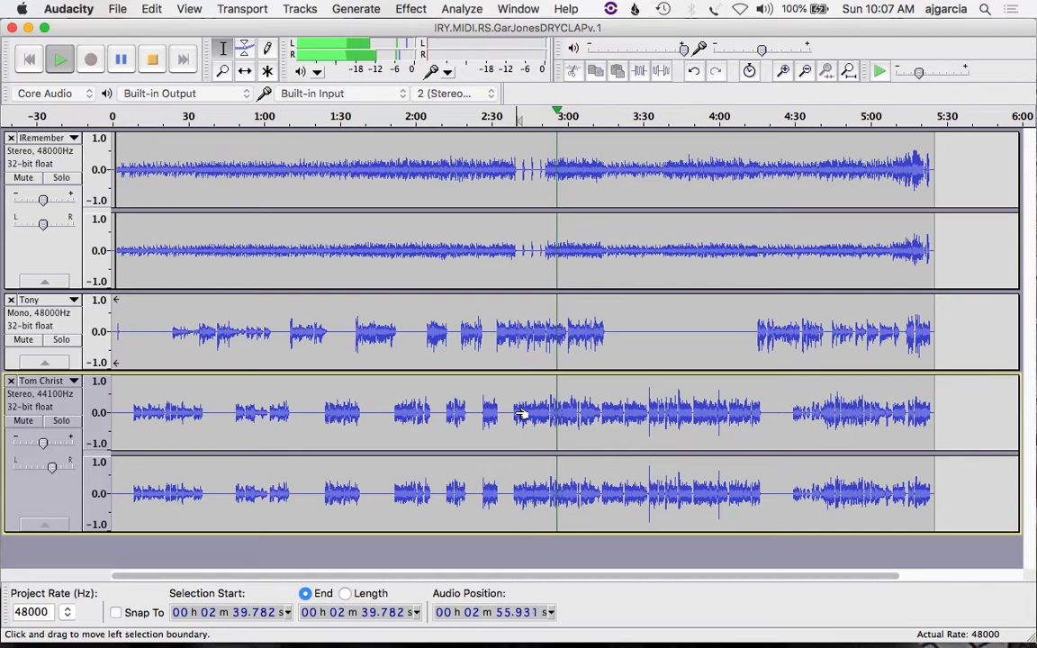
key(space)
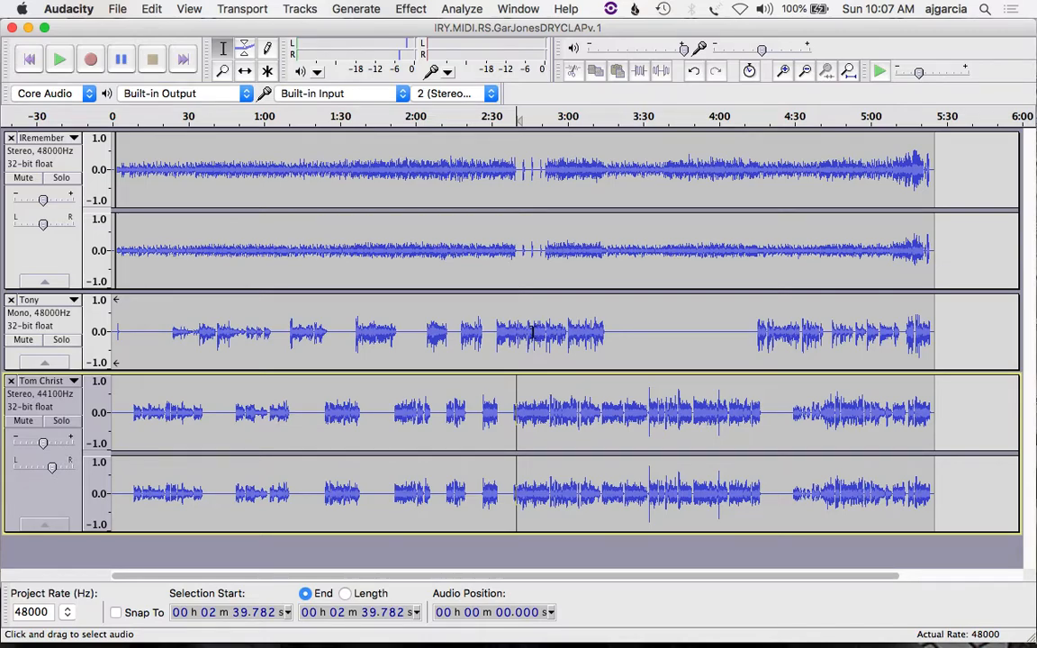
Select the mono, 44100 Hz stereo and IRemember tracks in turn to compare them, ending with the whole 44100 Hz stereo track selected
click(72, 329)
click(66, 487)
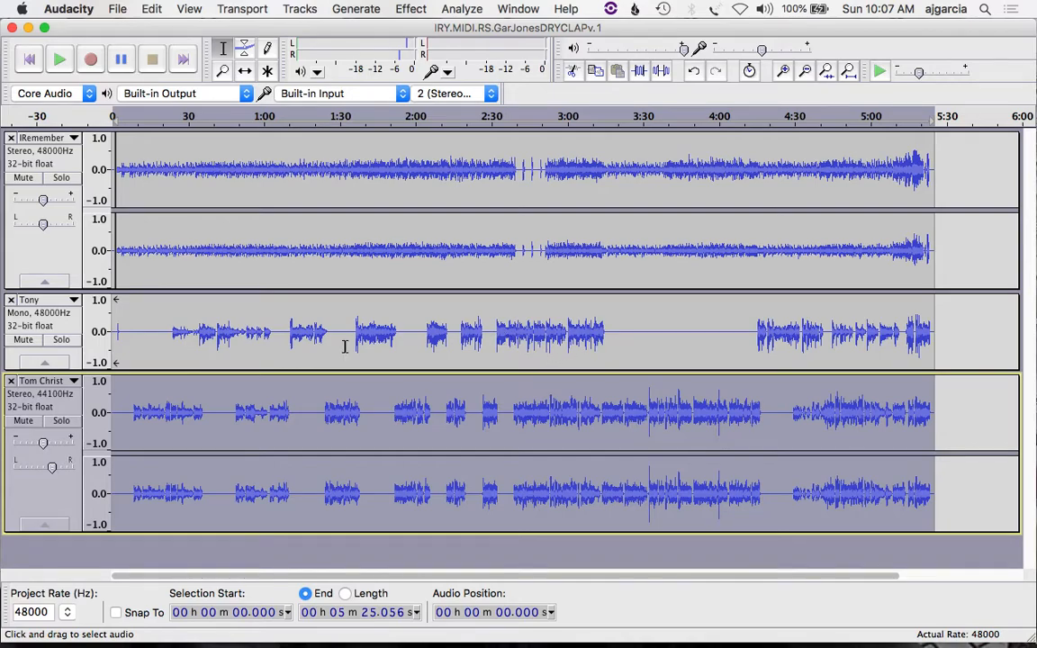
click(67, 330)
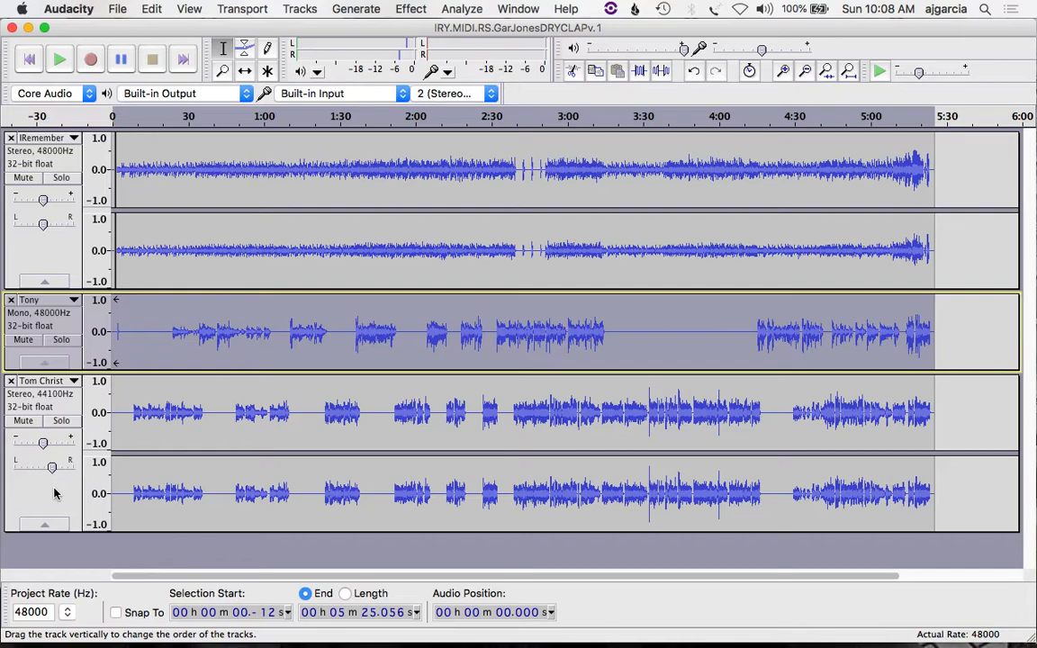
click(539, 418)
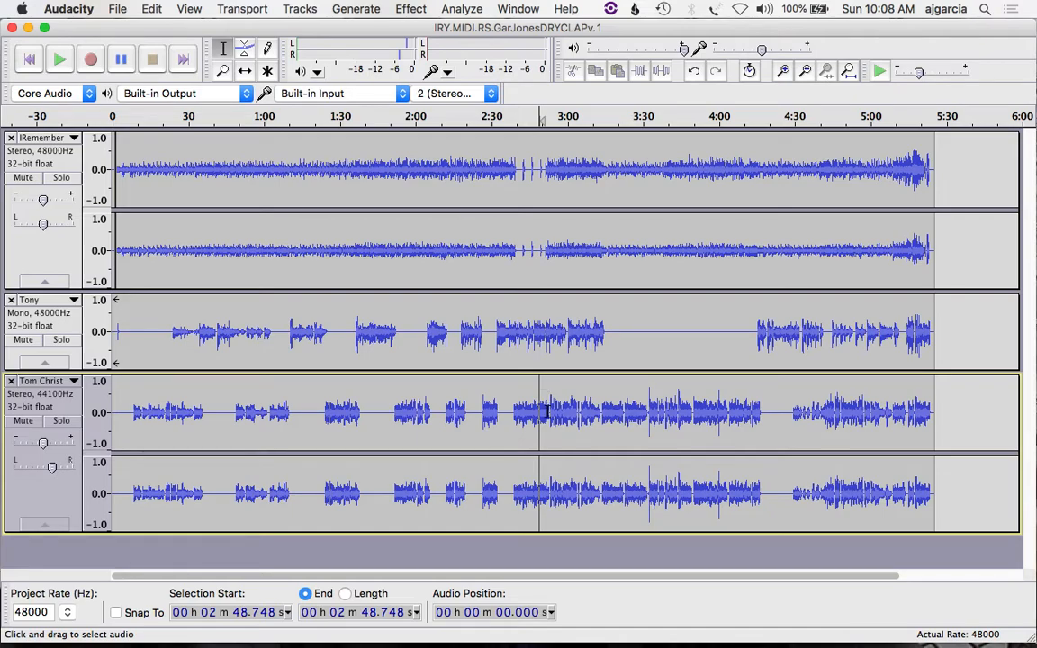
click(30, 493)
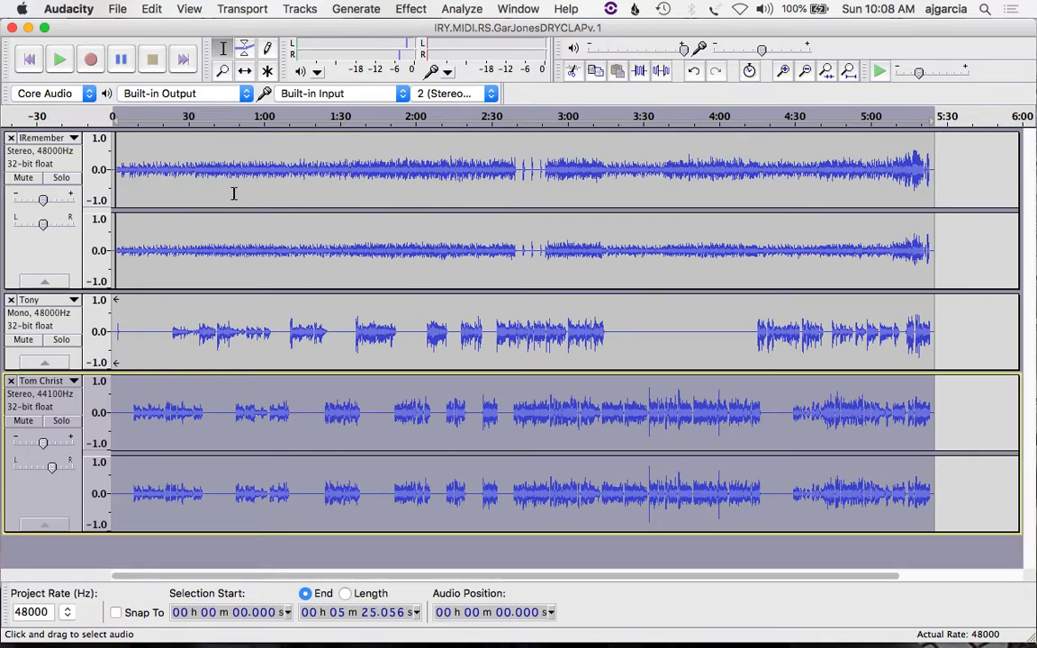
click(56, 268)
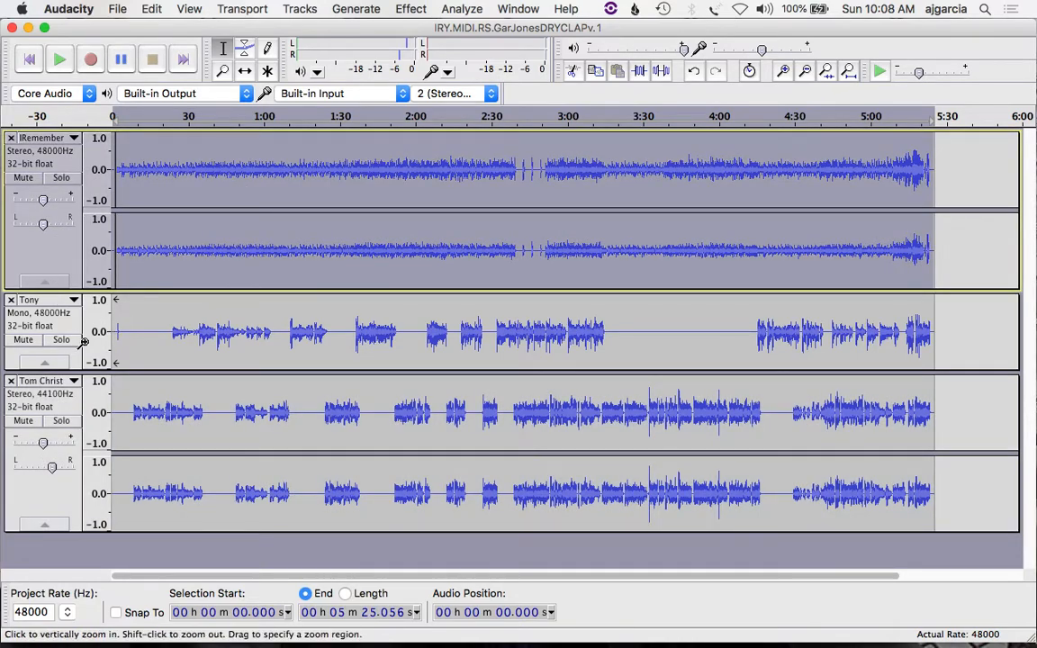
click(55, 488)
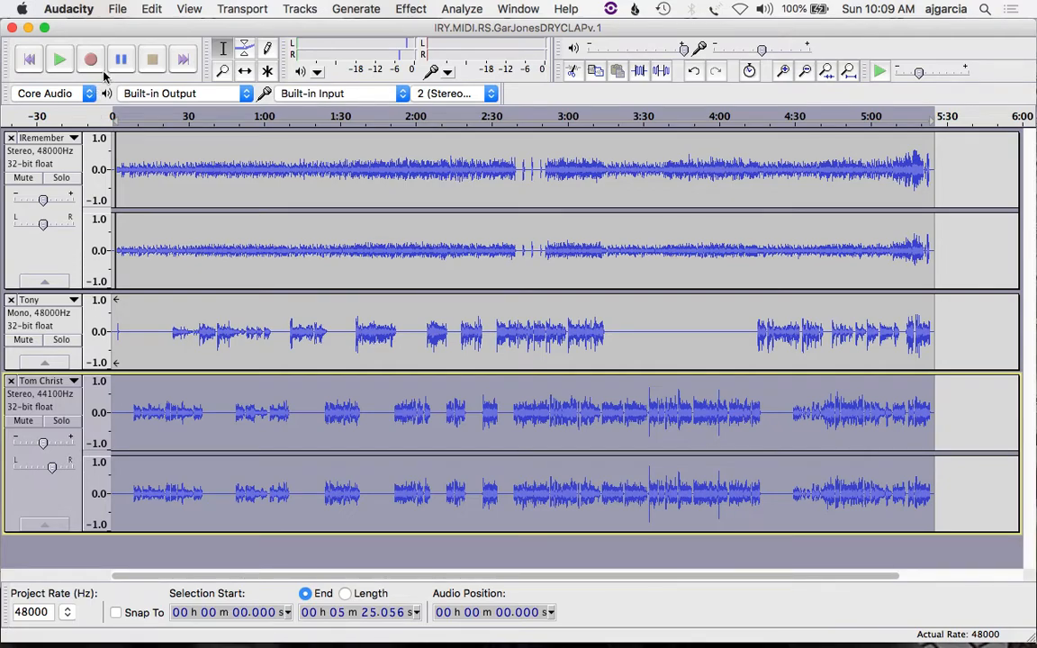
Start an audio import, browse to the I Remember You recital track folder, and narrow the file list's name column
click(117, 9)
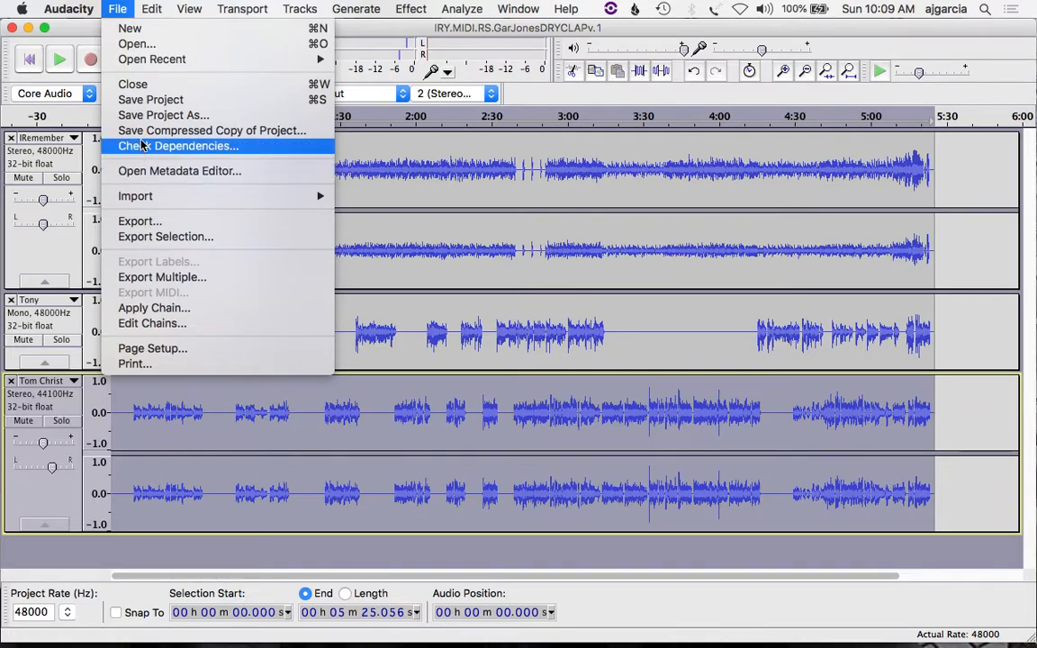
mouse_move(164, 200)
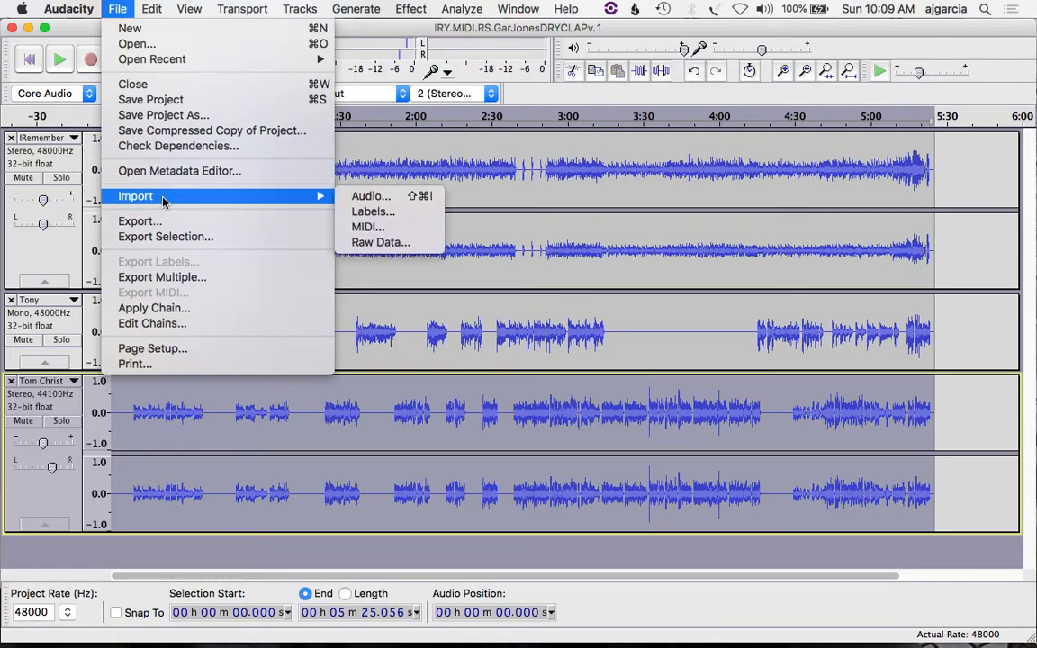
click(366, 198)
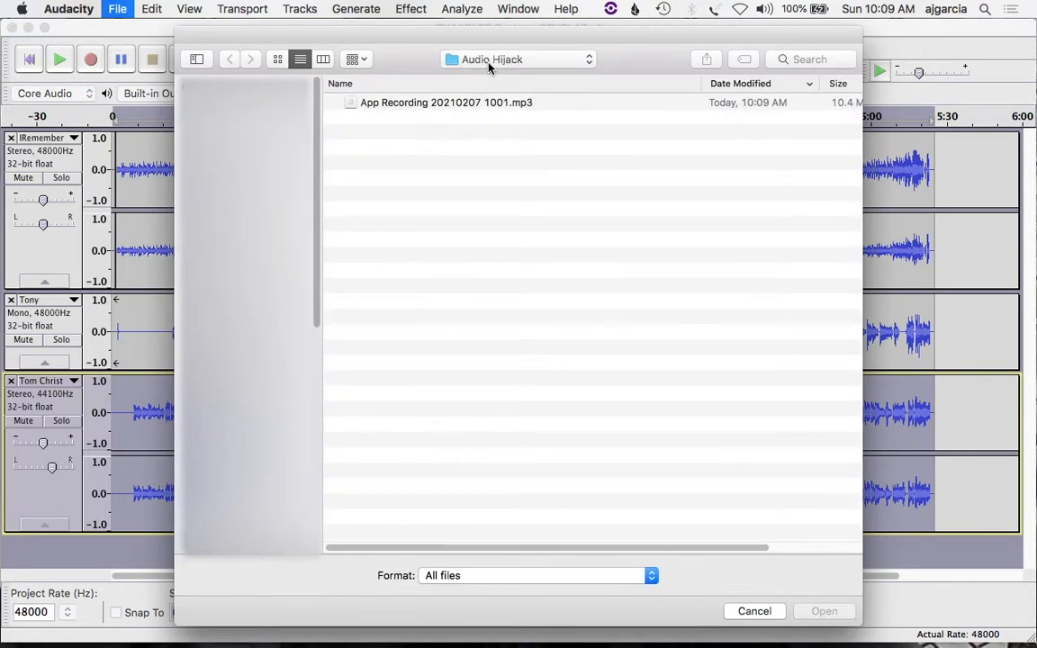
click(490, 63)
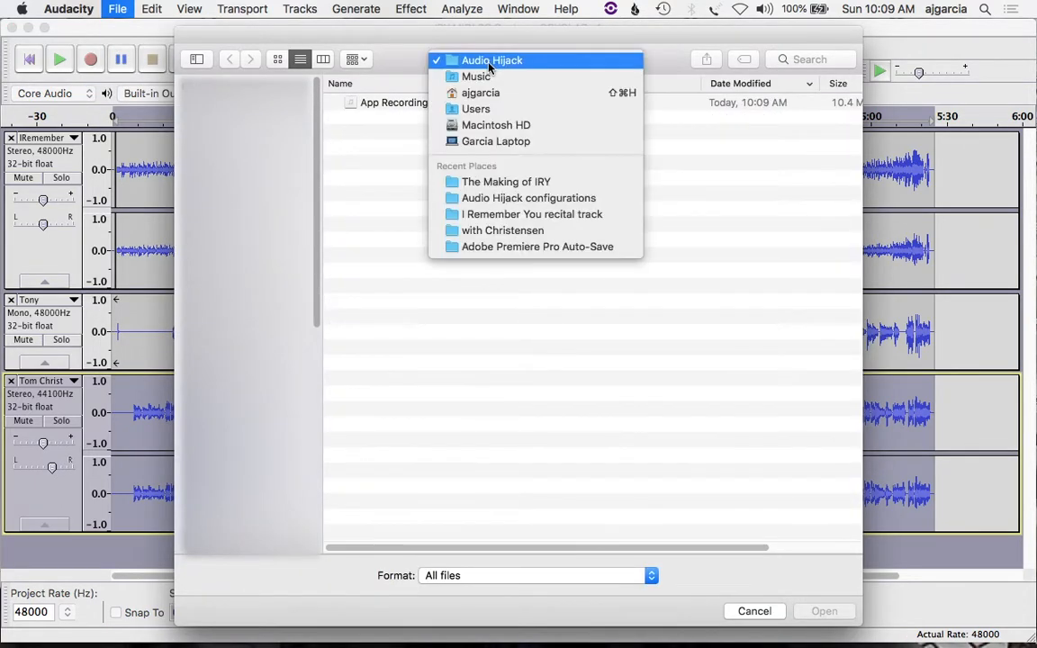
click(504, 214)
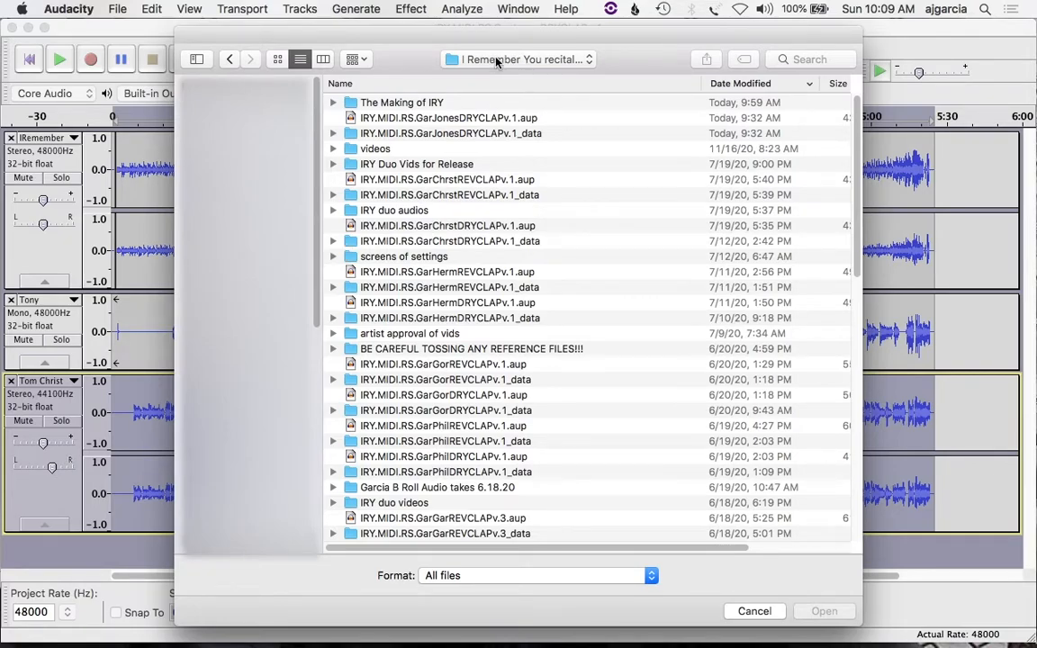
click(362, 121)
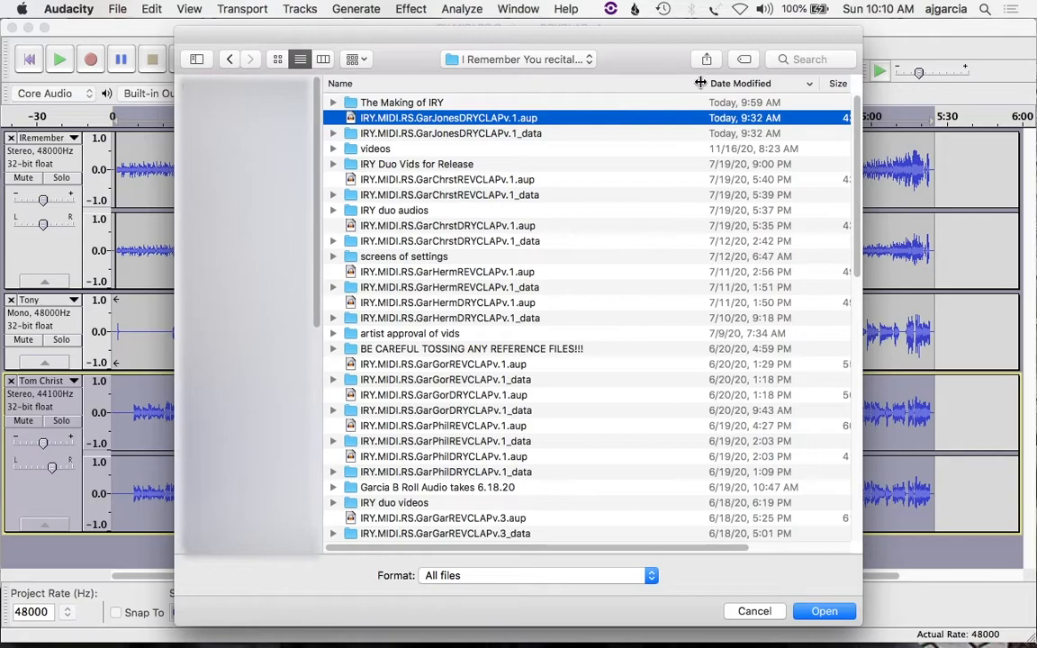
drag(702, 83, 573, 83)
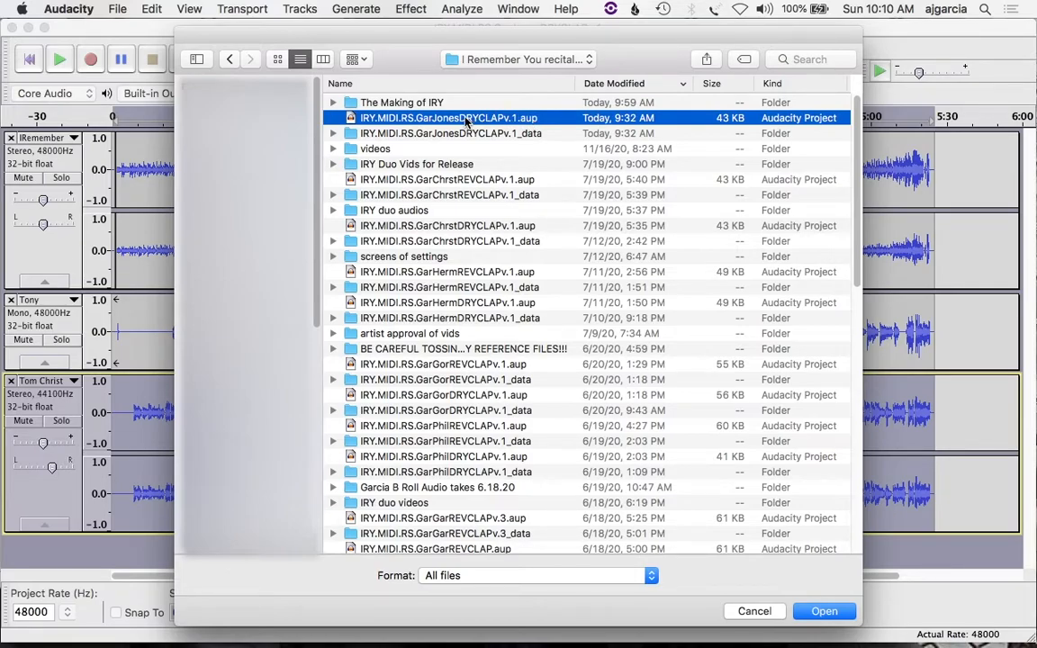
Import the MP4 video from the first performer's subfolder inside the videos folder as a new stereo audio track
click(333, 149)
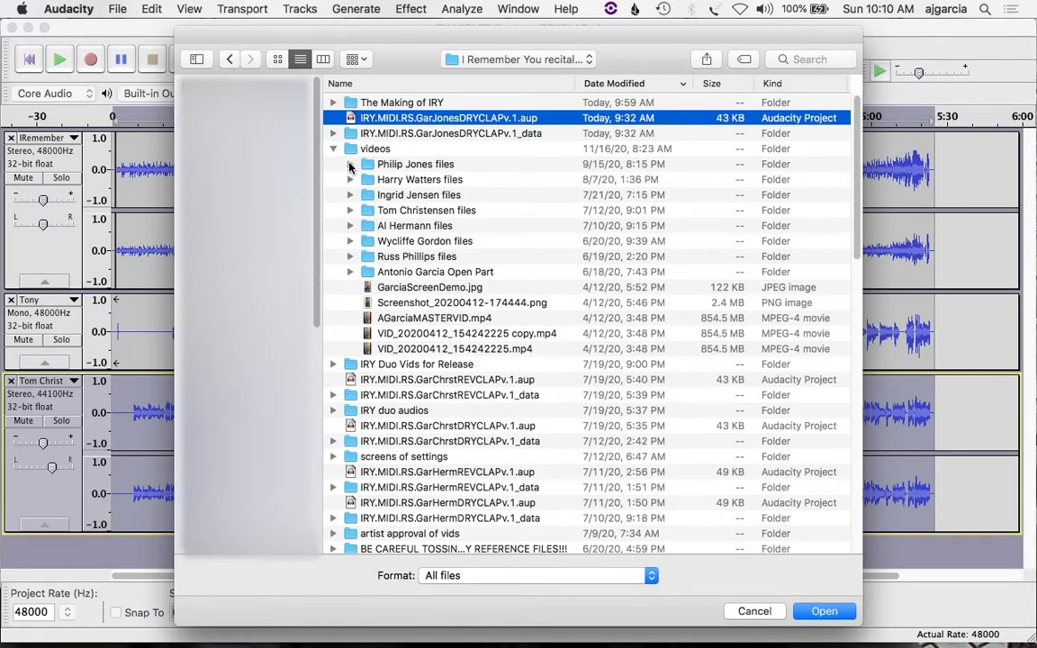
click(349, 165)
click(392, 181)
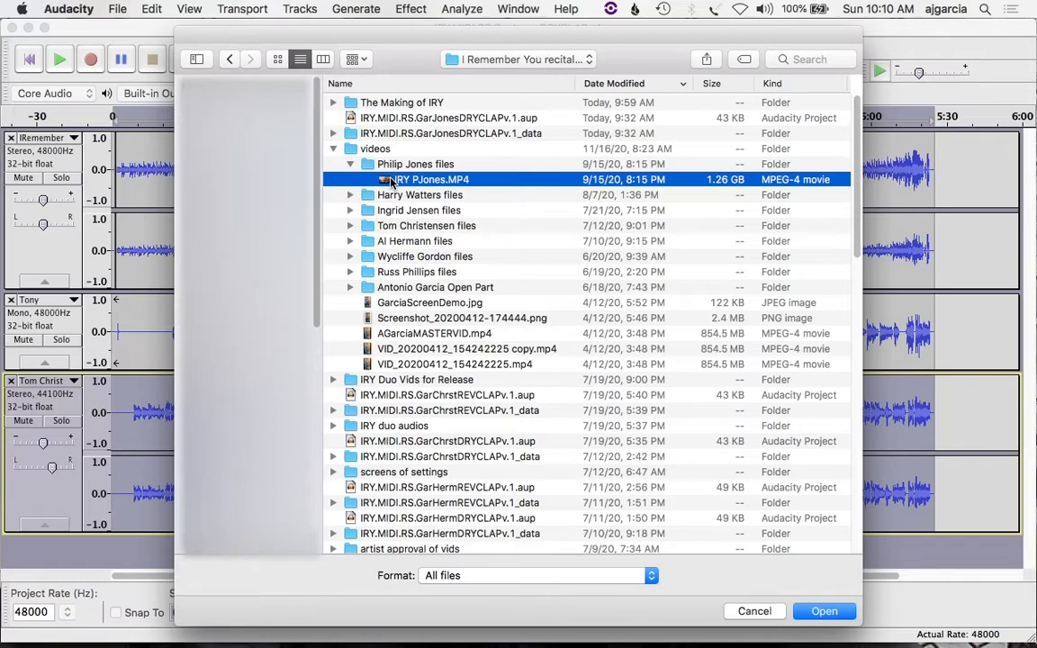
click(823, 611)
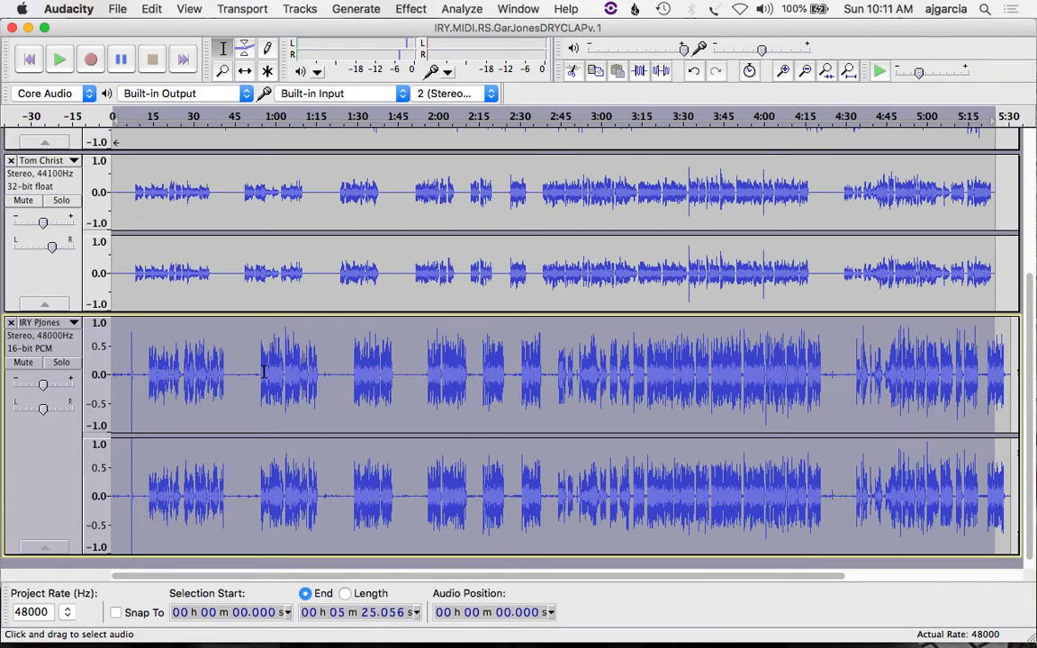
Switch to Finder, open the videos folder, and examine the file details of the imported performer's MP4
key(super+Tab)
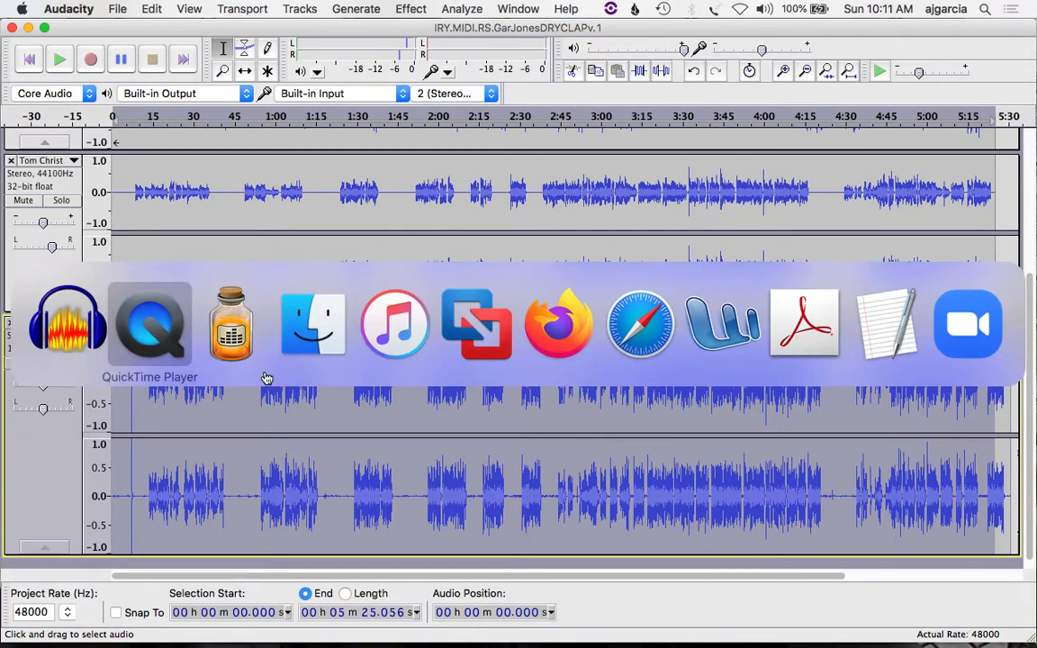
key(super+Tab)
key(super+Tab)
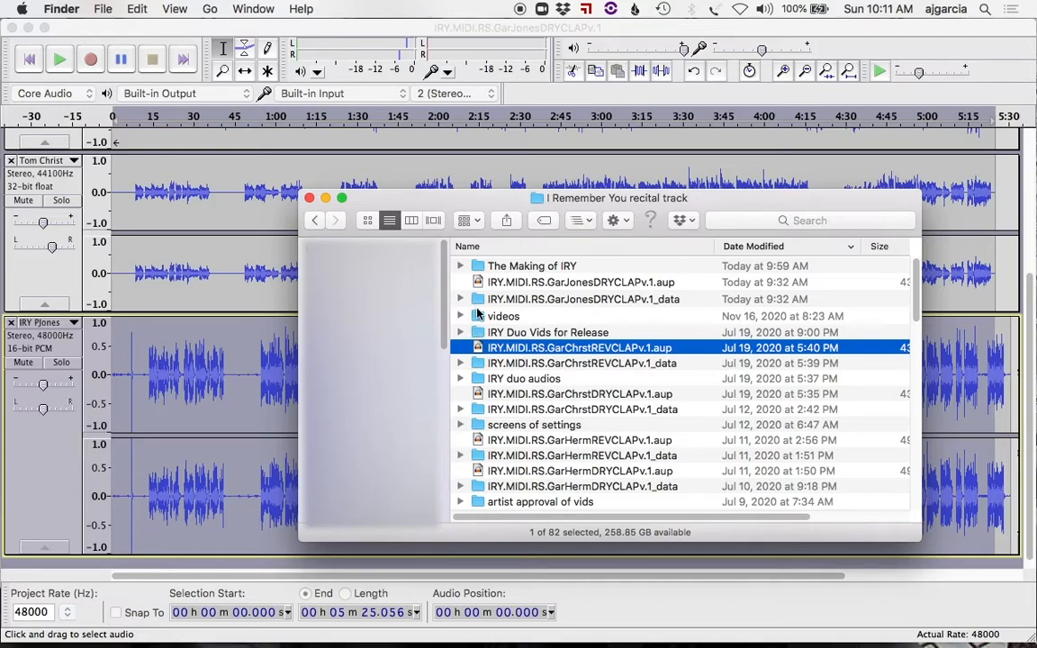
double_click(491, 317)
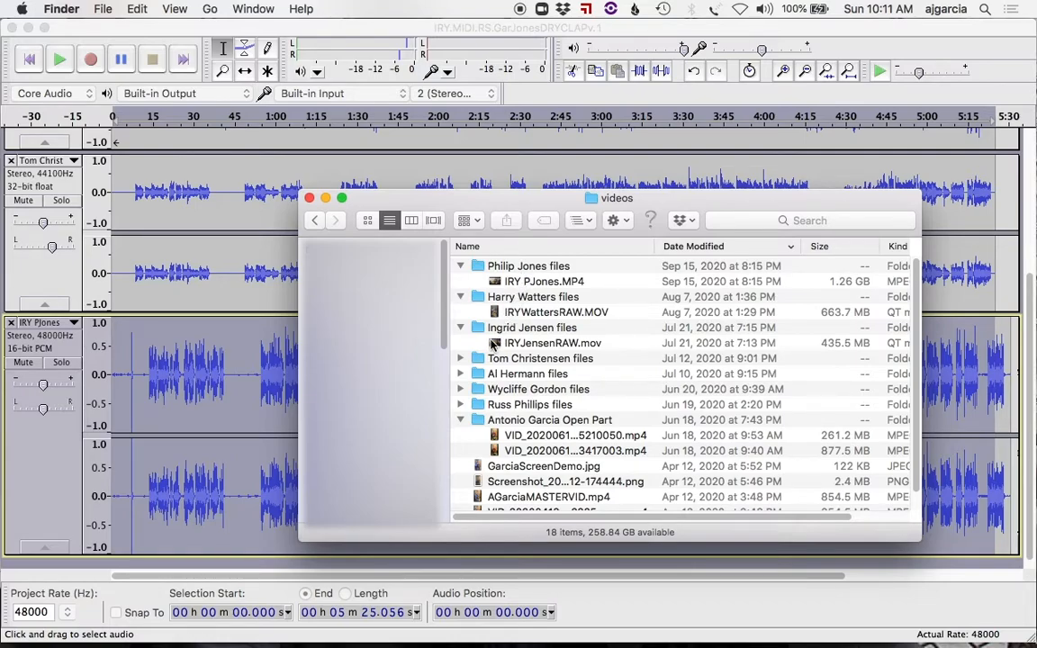
click(500, 283)
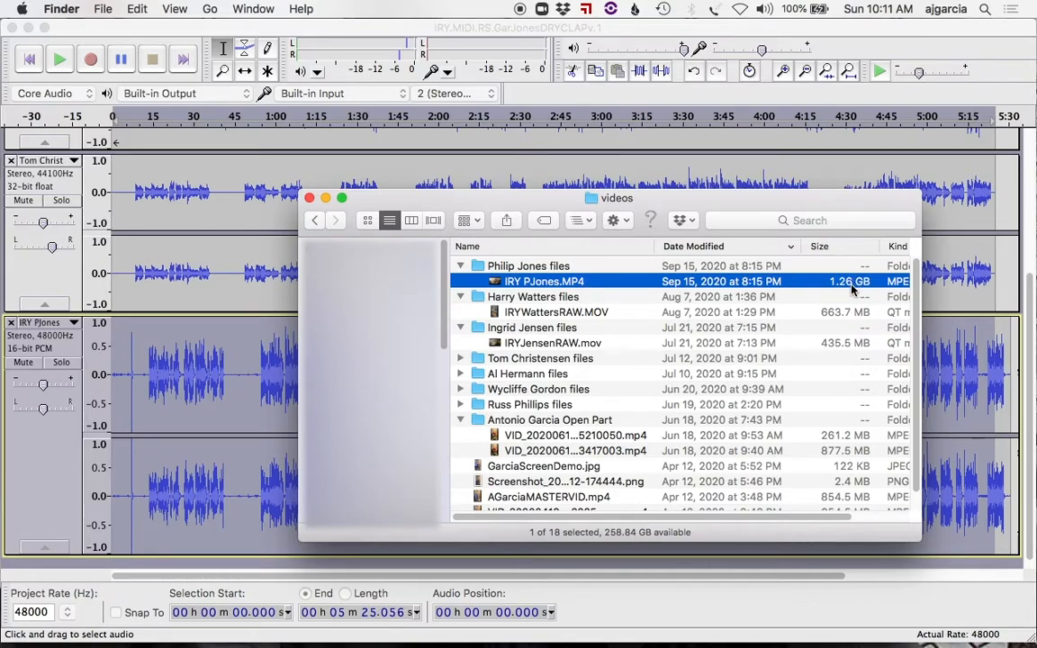
Switch back to Audacity, reduce the imported track's height, fit all four tracks vertically in the window, and clear the selection
key(super+Tab)
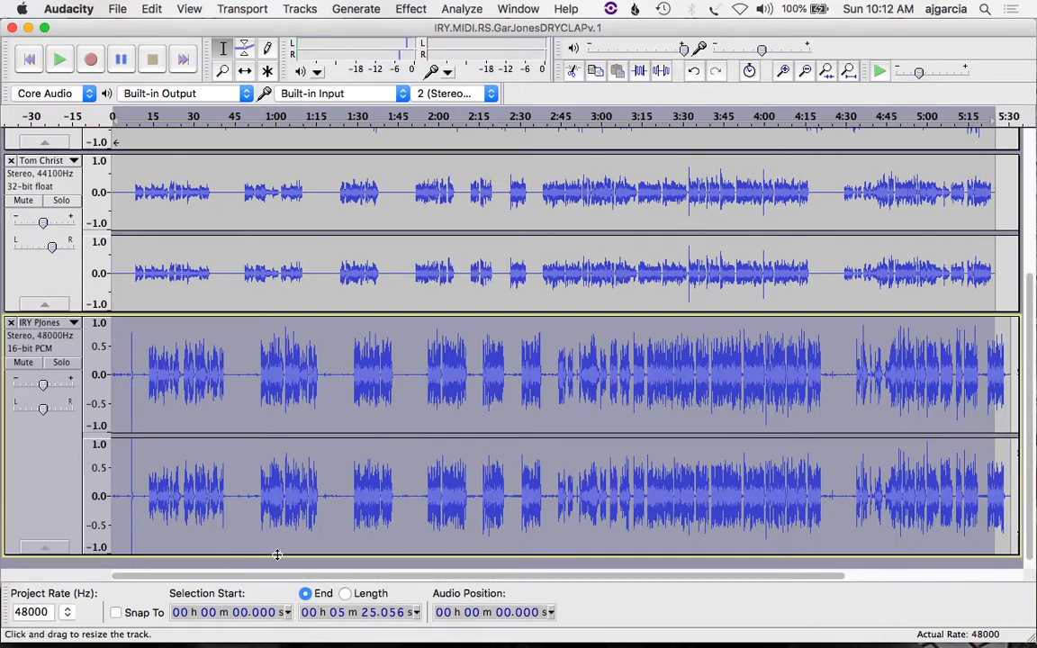
drag(277, 554, 294, 431)
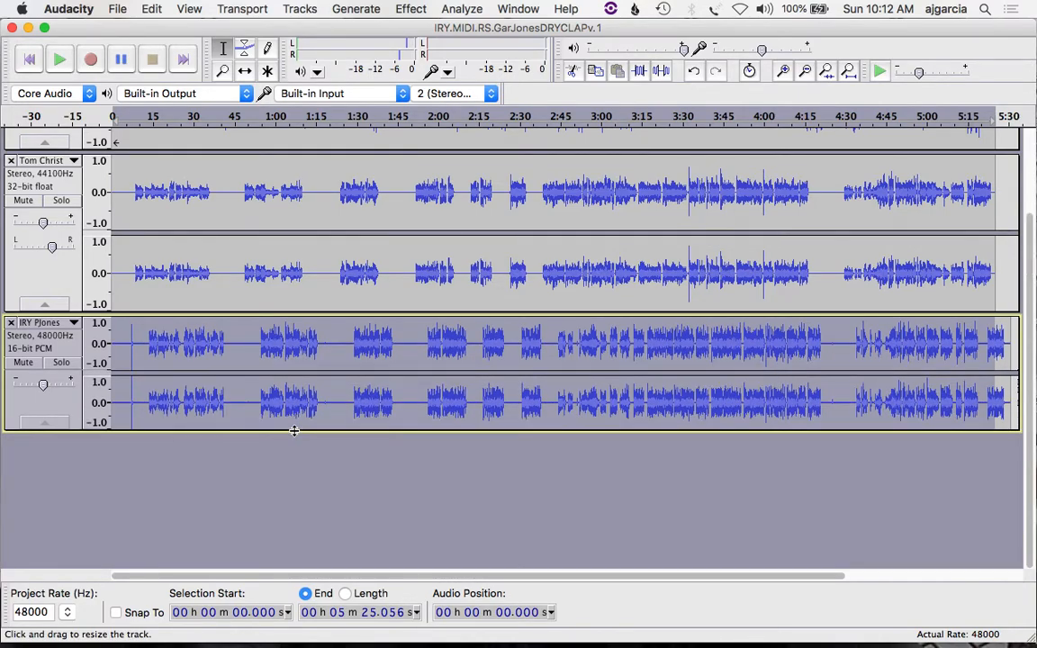
click(194, 8)
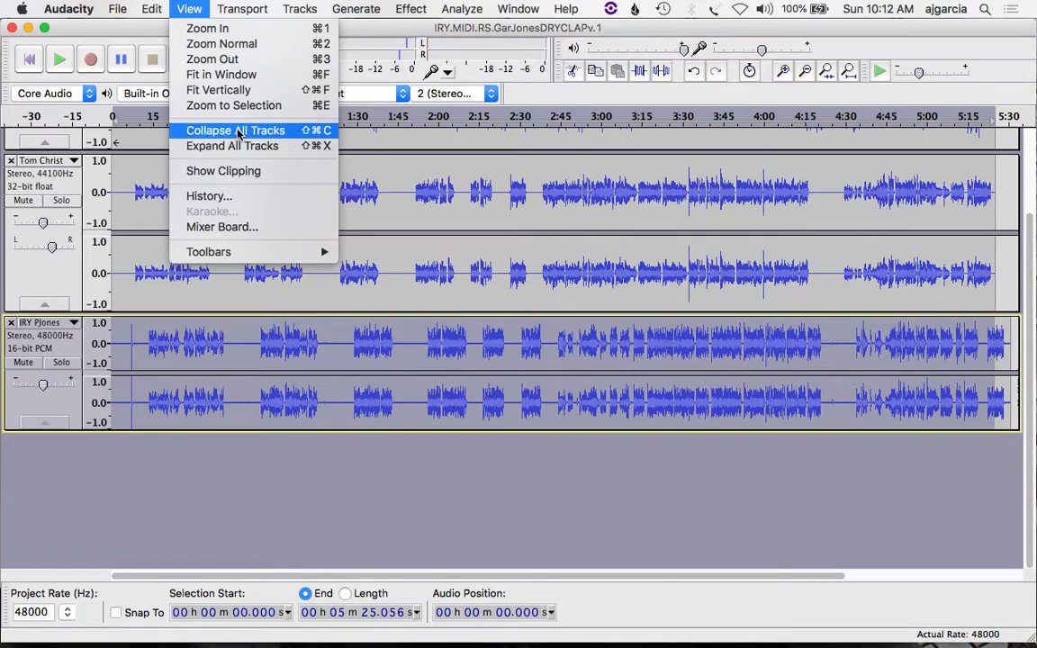
click(244, 92)
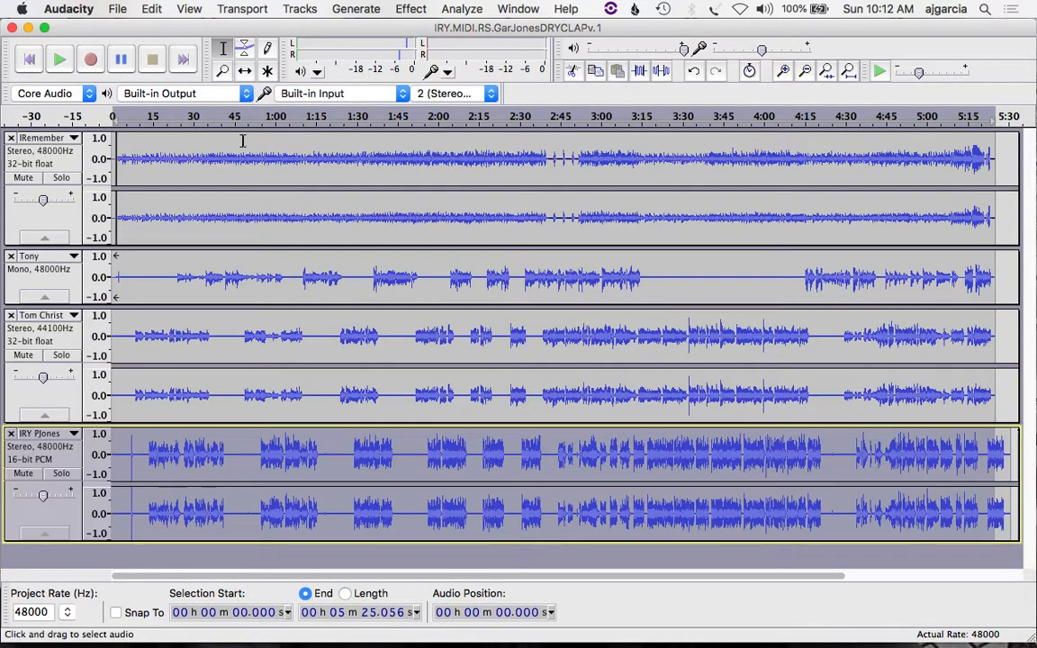
click(303, 566)
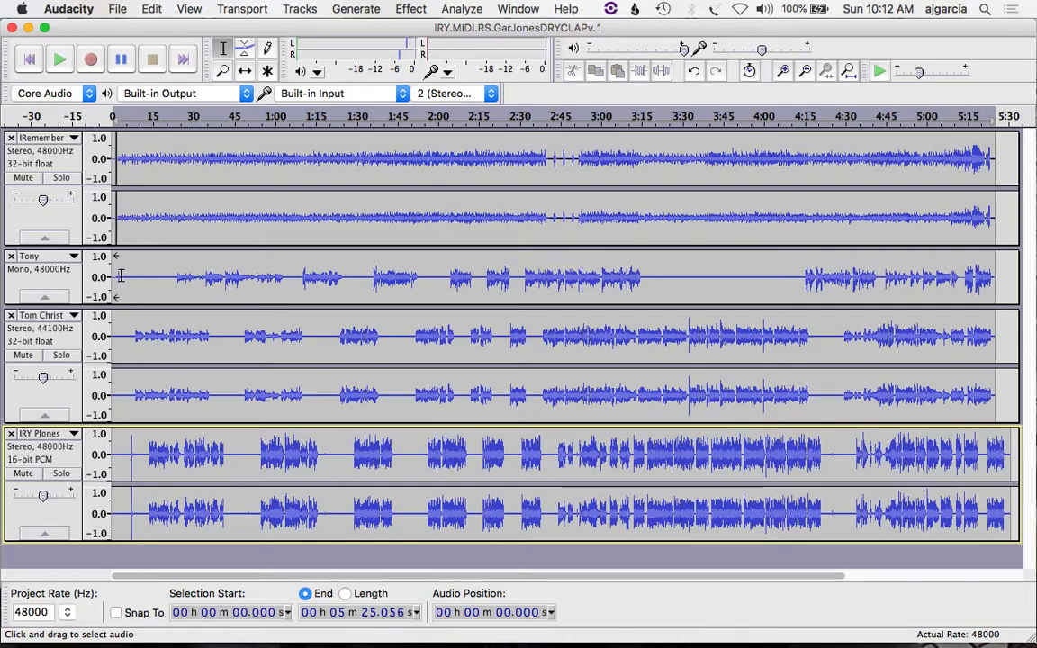
Solo the imported MP4 track and listen to the clap spike from about 6.857 s and the opening phrase from about 13.416 s
click(65, 474)
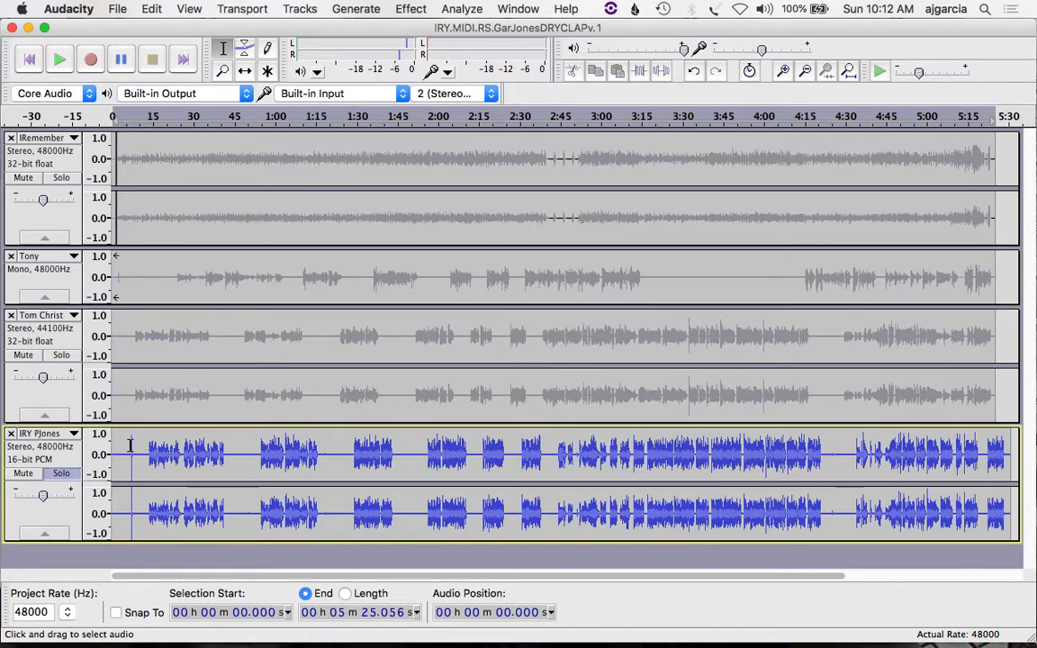
click(130, 445)
key(space)
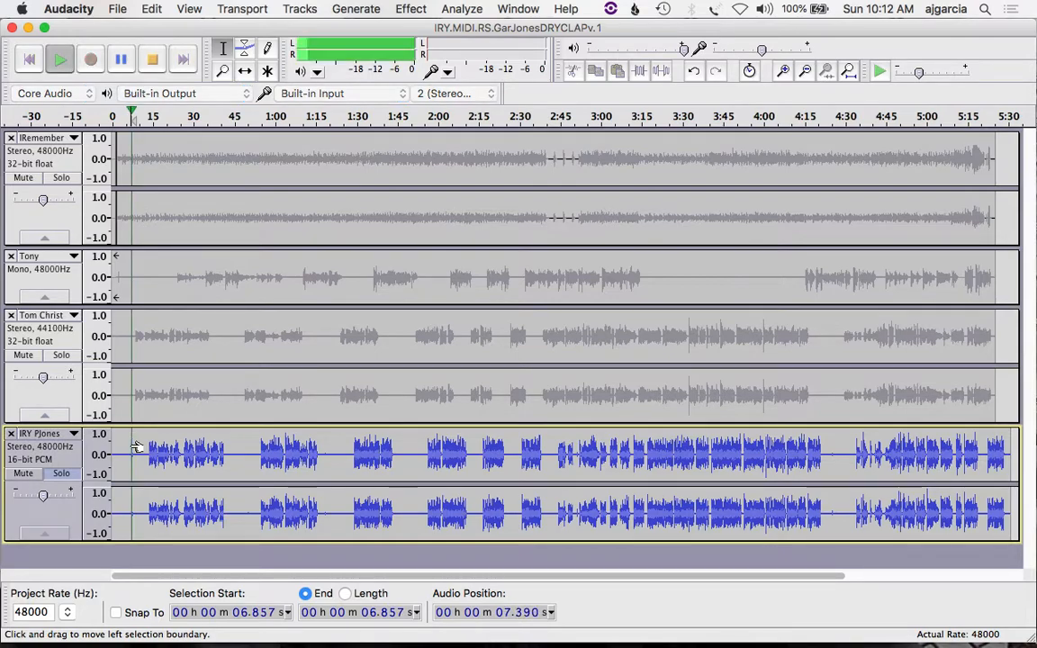
key(space)
click(148, 442)
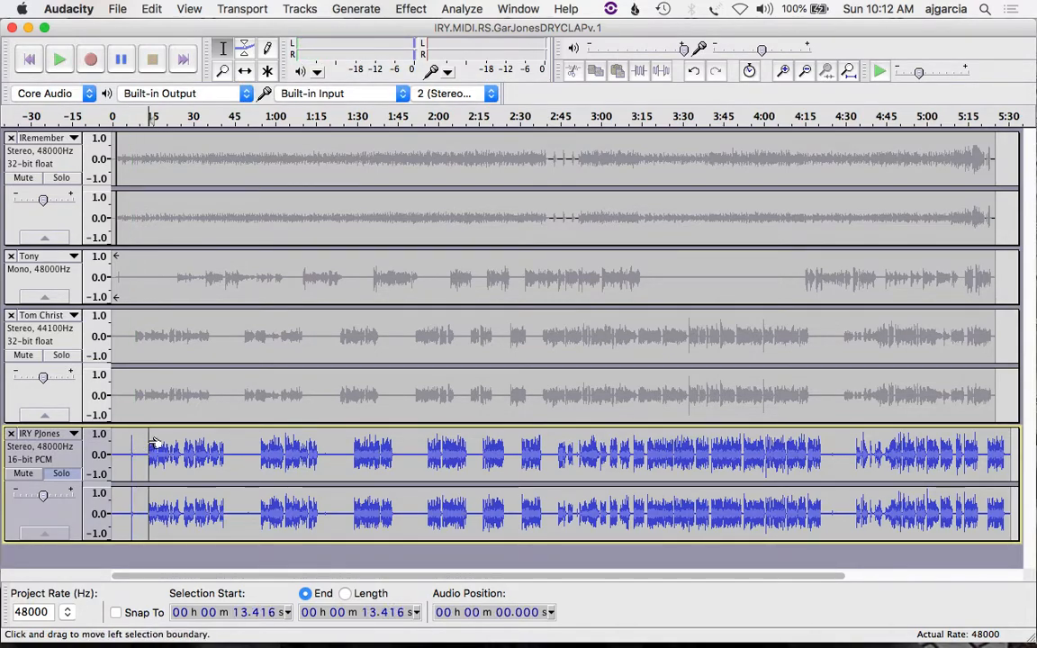
key(space)
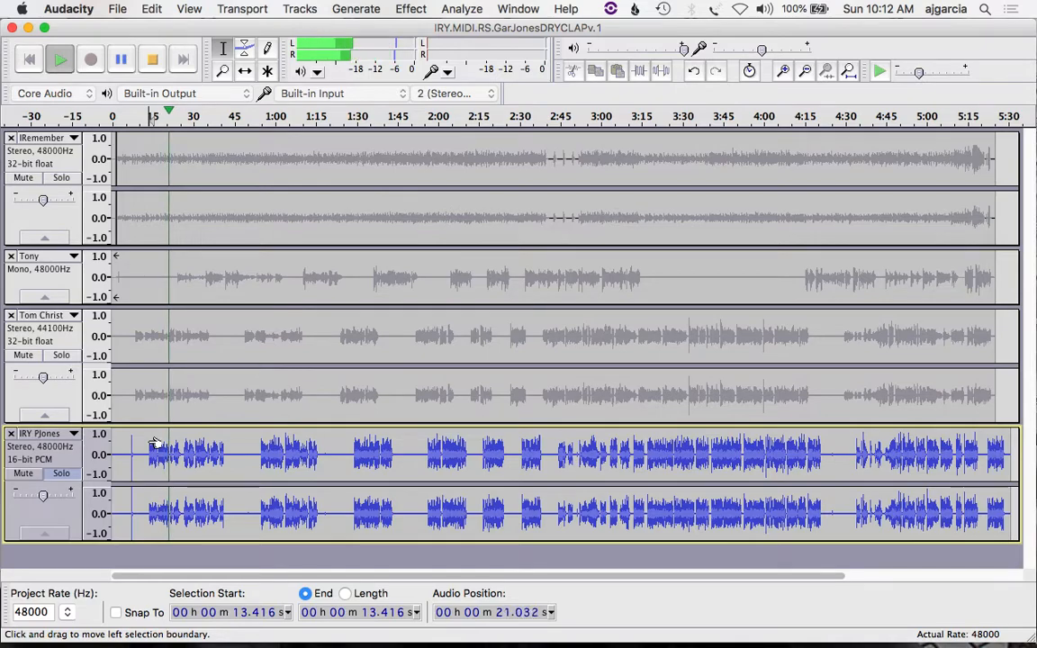
key(space)
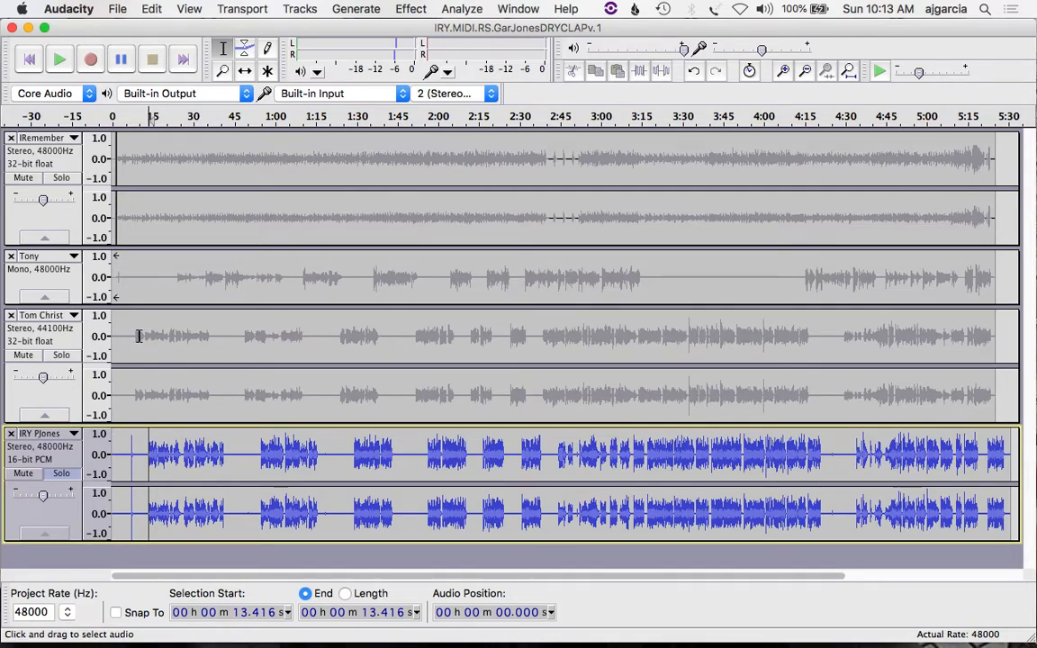
Remove the 44100 Hz stereo track from the project and fit the remaining three tracks vertically
click(63, 395)
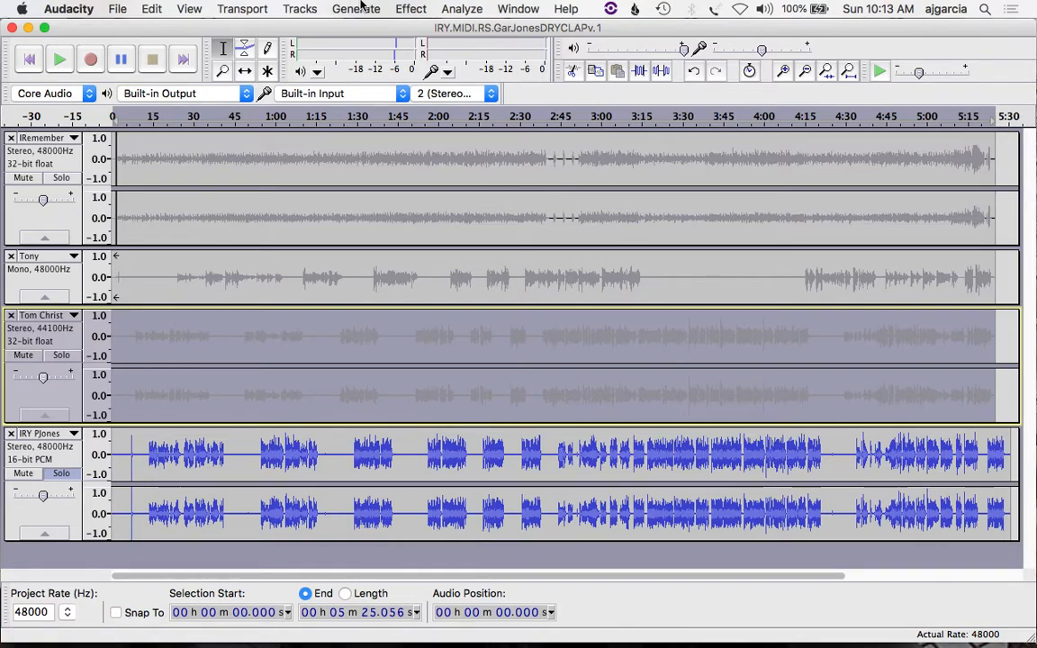
click(299, 8)
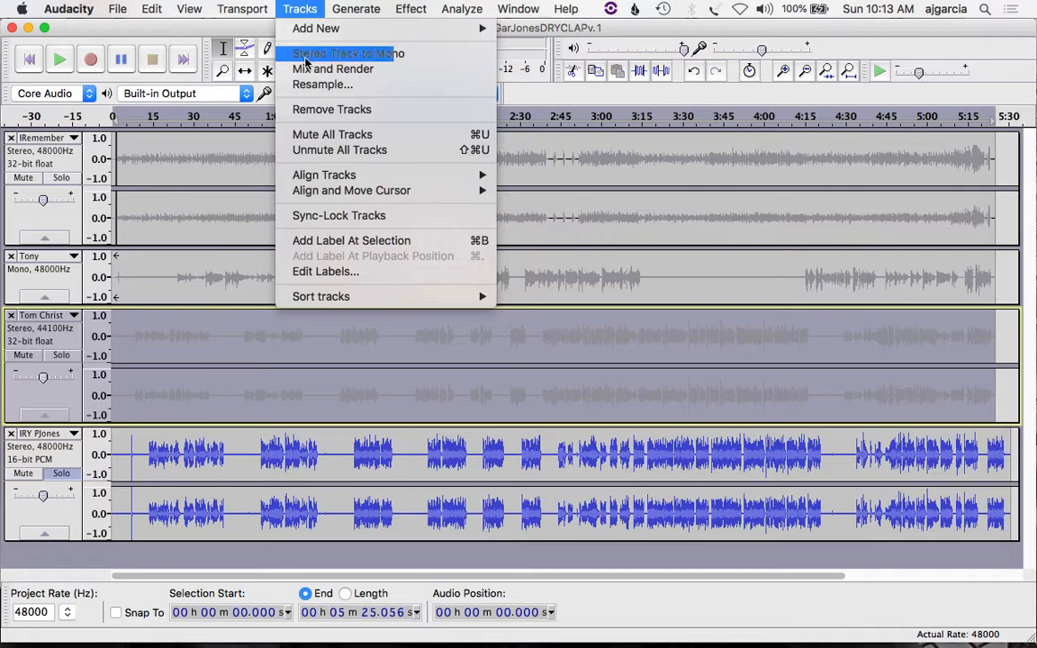
click(303, 109)
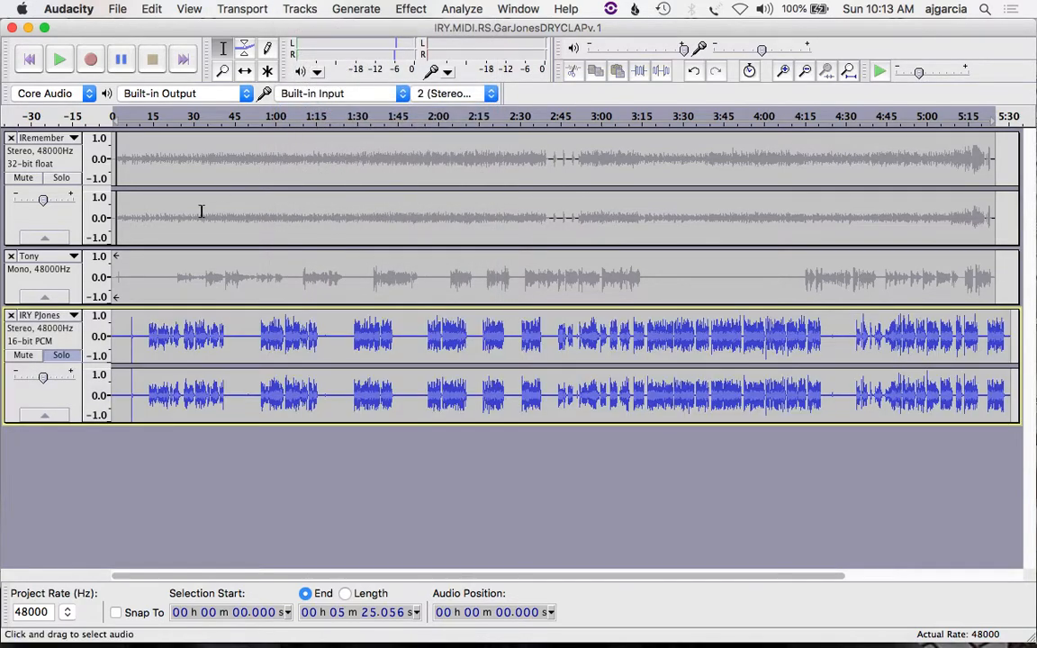
click(186, 8)
click(216, 91)
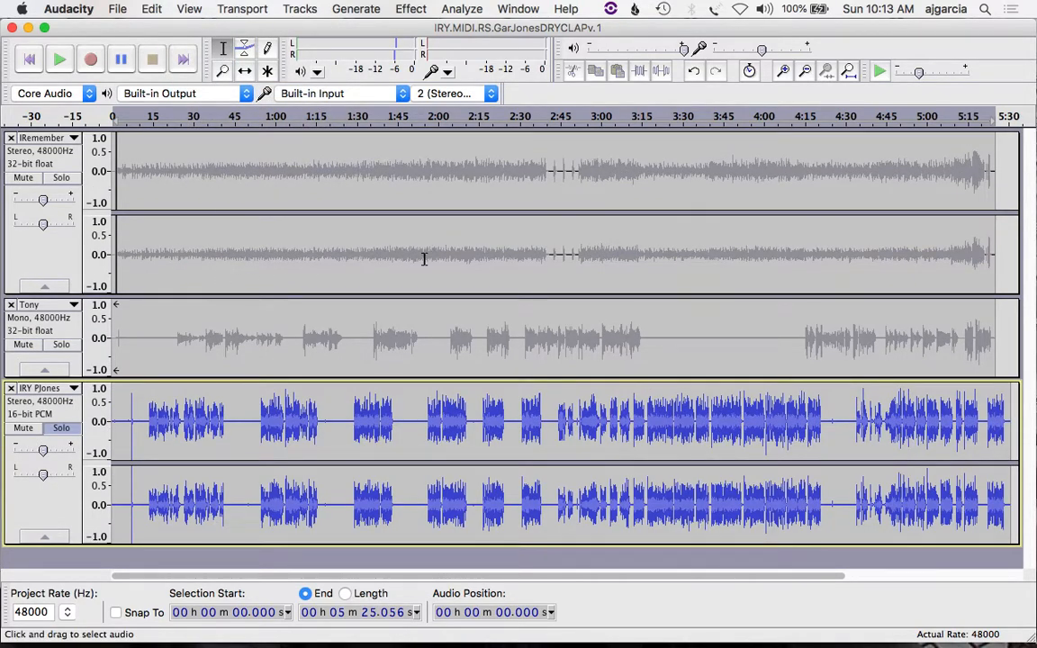
Select the whole imported MP4 track and save the project
click(52, 505)
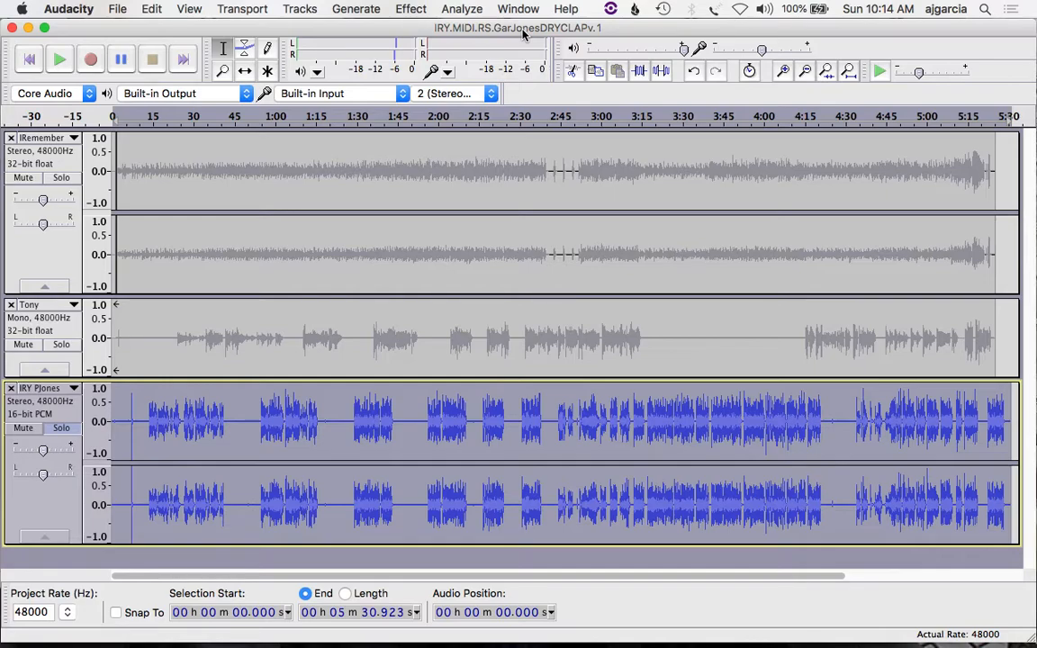
click(121, 8)
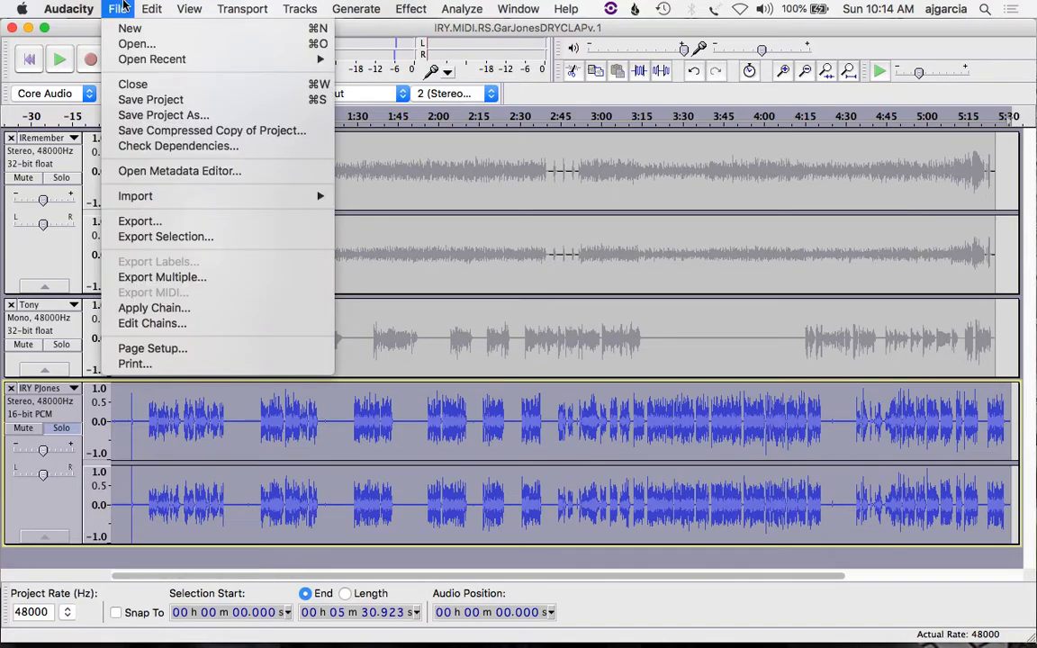
click(142, 105)
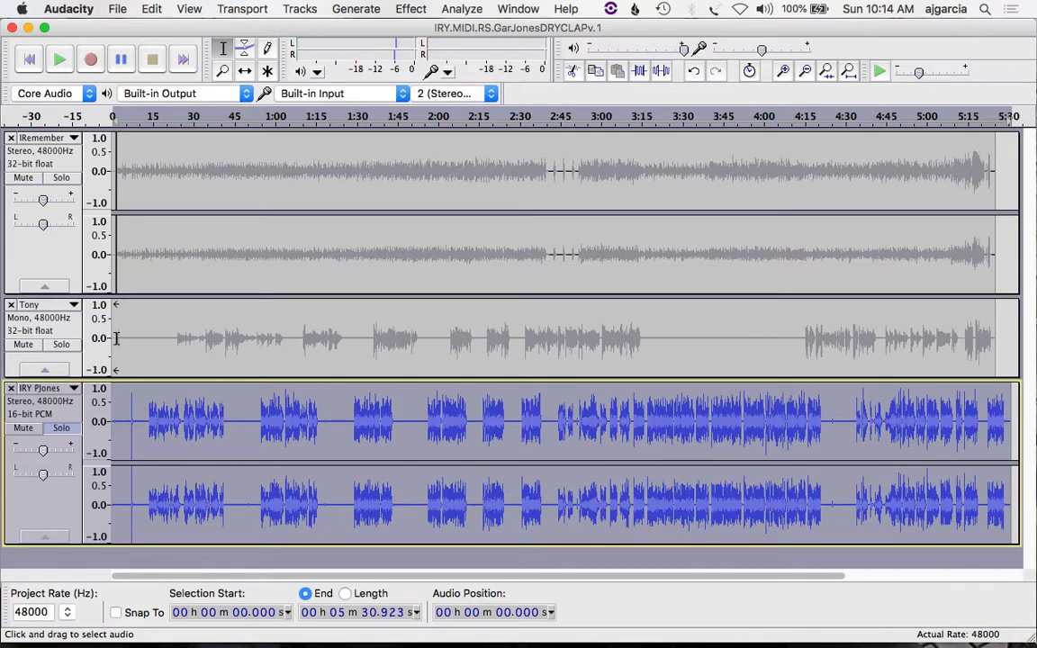
Place the cursor on the clap spike near the start of the imported track, at about 7.351 s
click(128, 407)
key(super+1)
key(super+1)
key(super+1)
key(super+1)
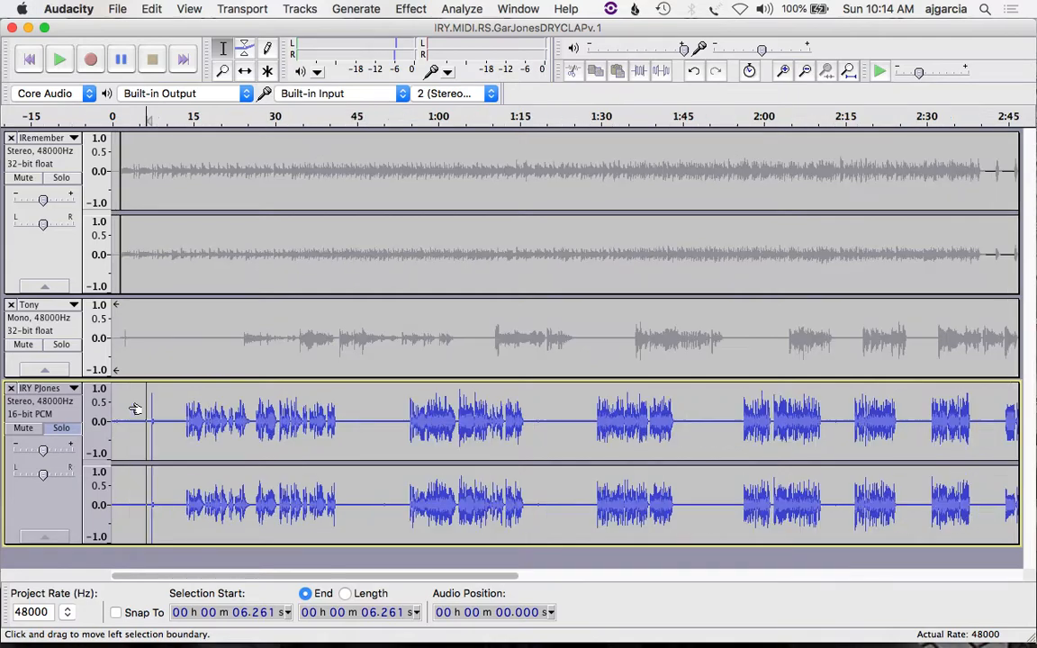
key(super+1)
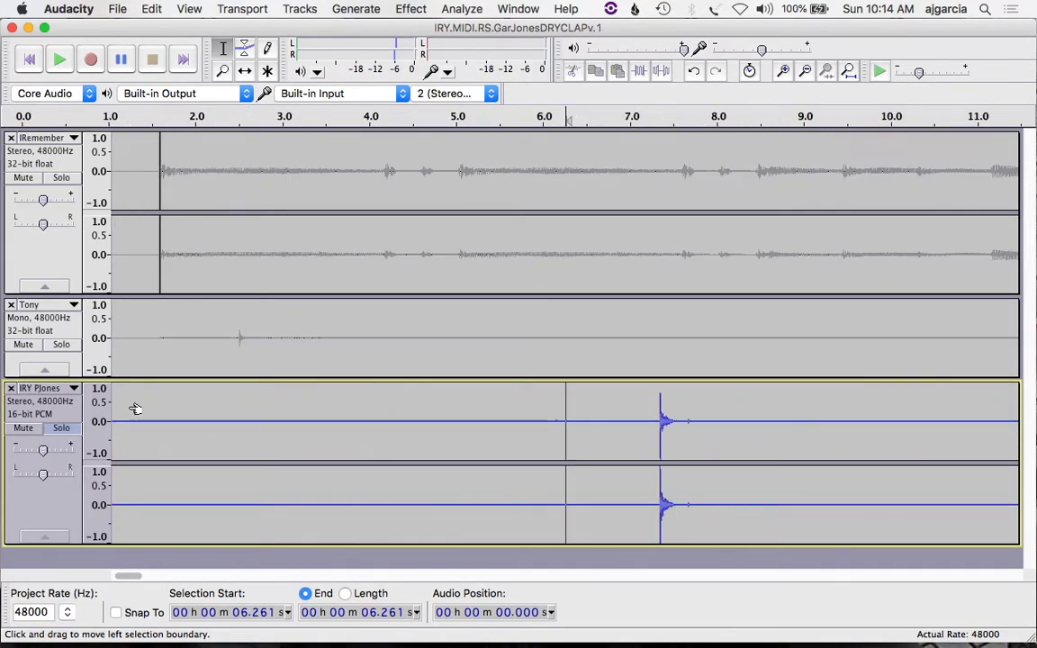
click(658, 405)
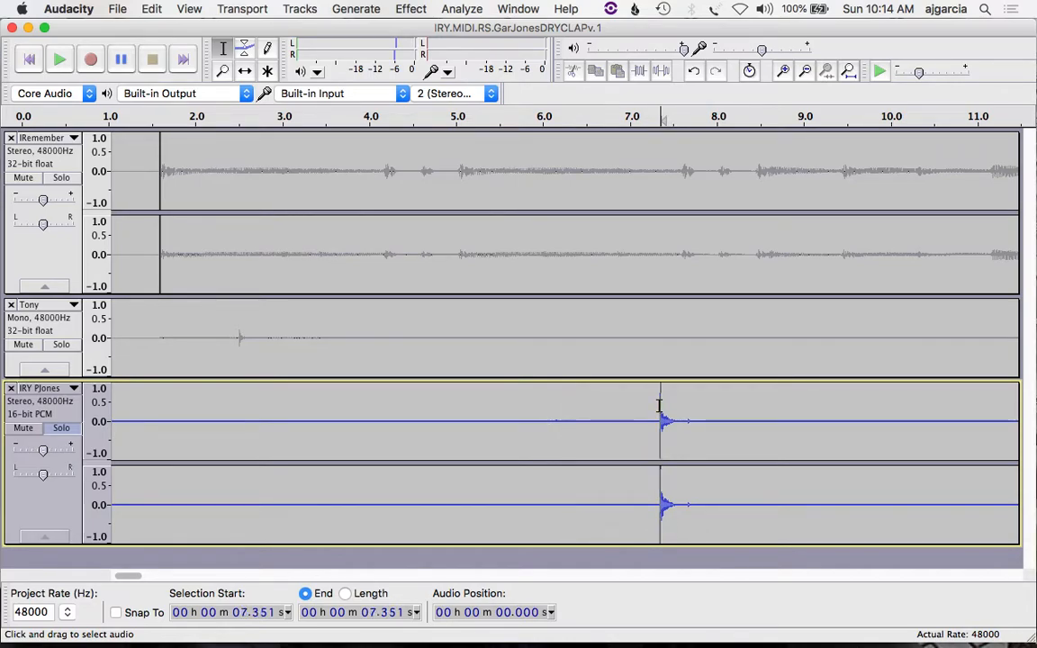
Examine the clap waveform in the imported track closely and place the cursor at its exact onset, at 7.346 s
key(super+1)
key(super+1)
key(super+1)
key(super+1)
key(super+1)
key(super+1)
key(super+1)
key(super+1)
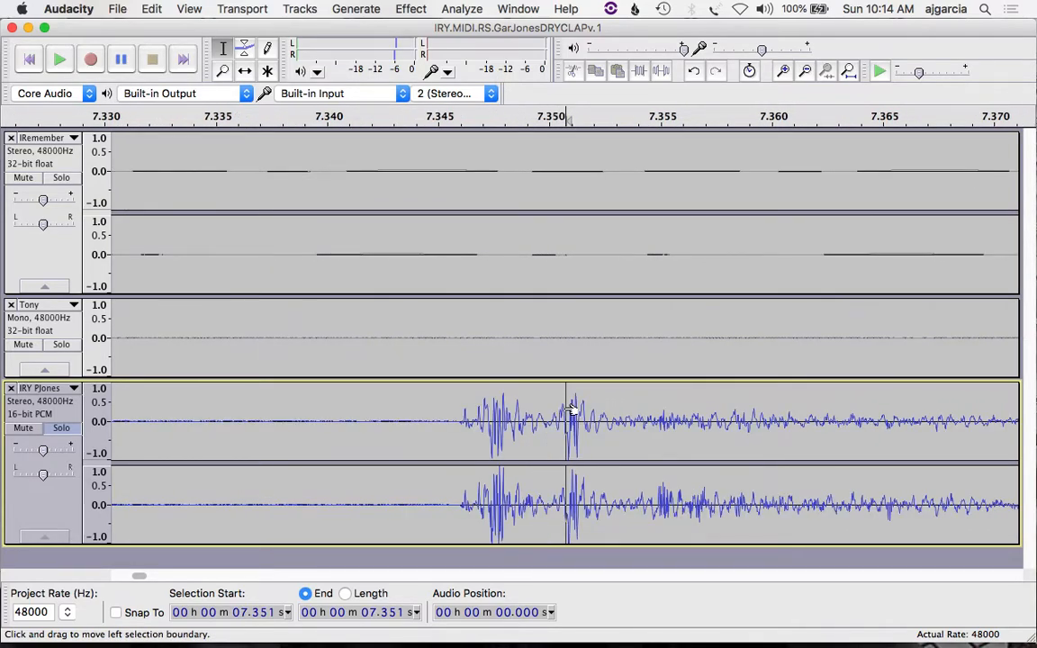
key(super+3)
key(super+3)
key(super+3)
key(super+3)
key(super+3)
key(super+3)
key(super+3)
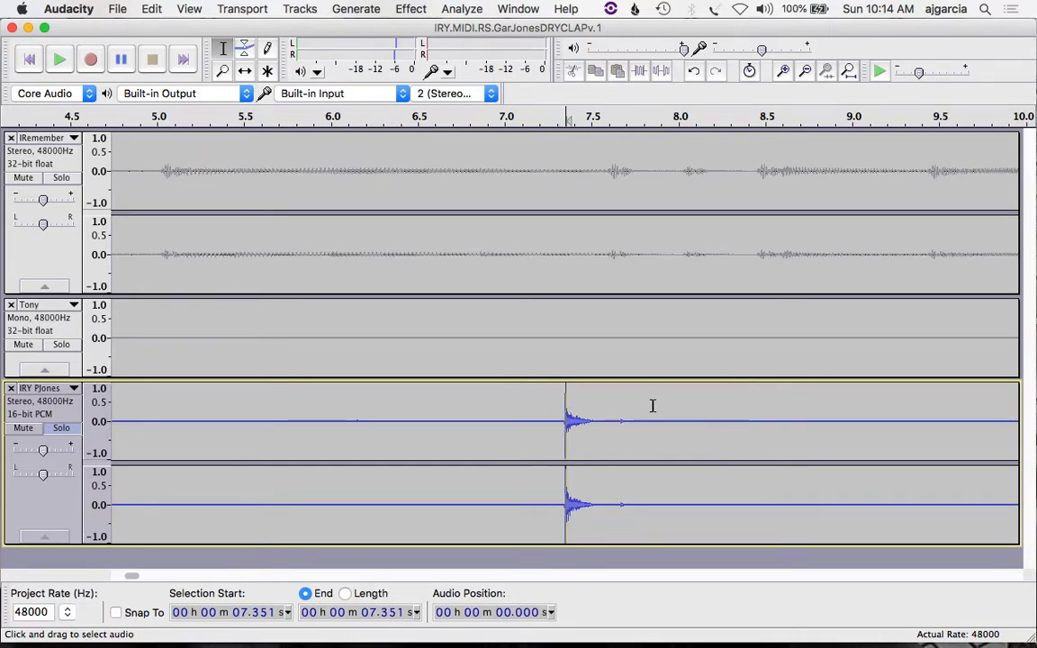
key(super+3)
key(super+1)
key(super+1)
key(super+1)
key(super+1)
key(super+1)
key(super+1)
key(super+1)
key(super+1)
key(super+1)
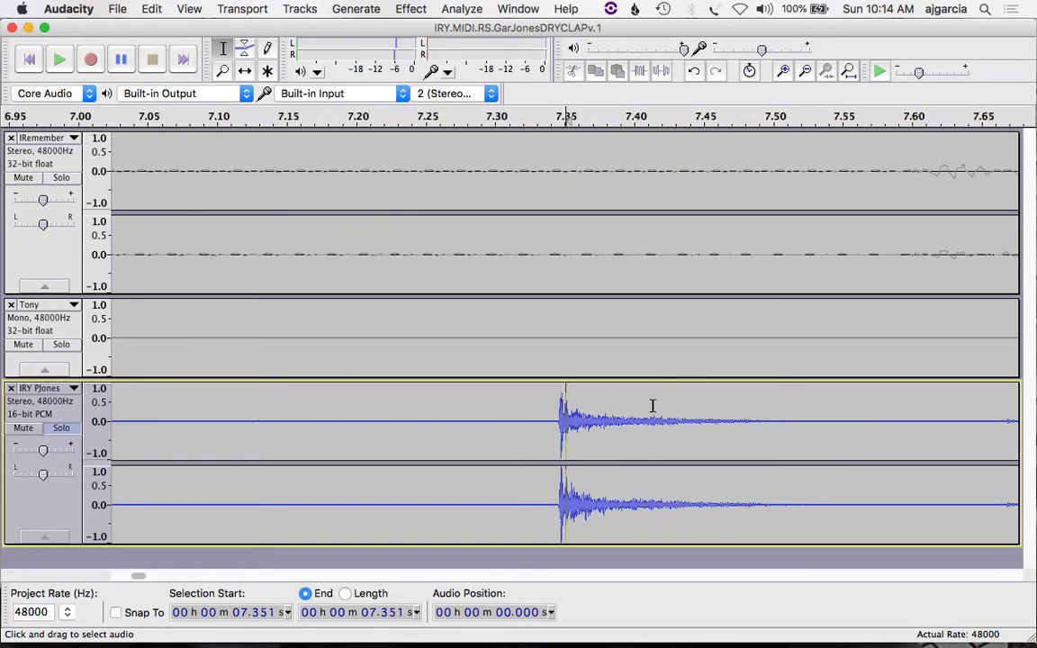
key(super+1)
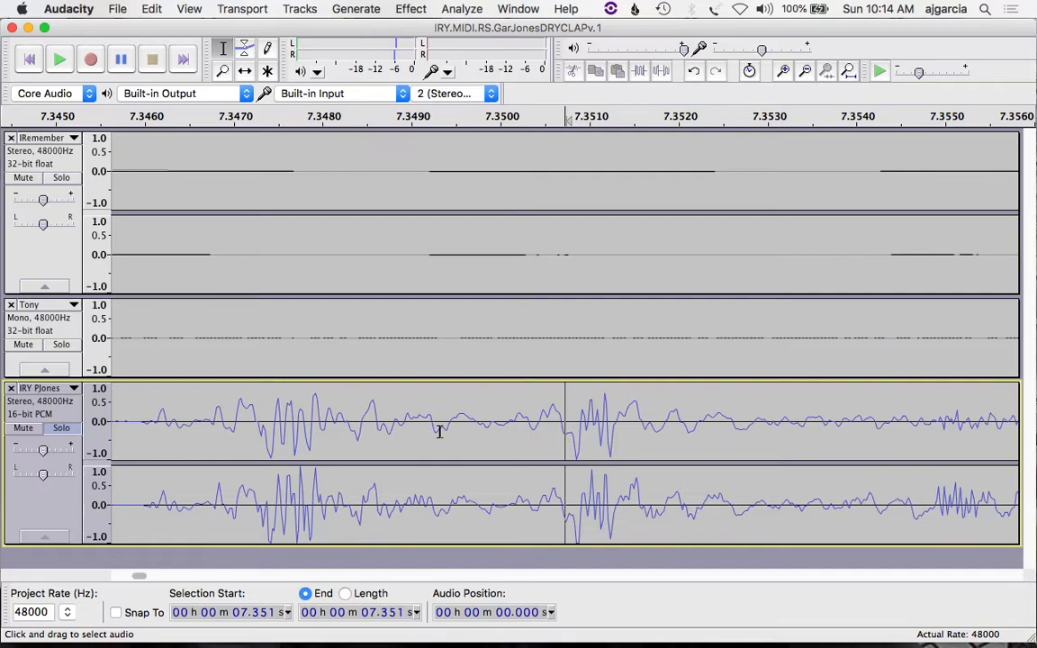
key(super+3)
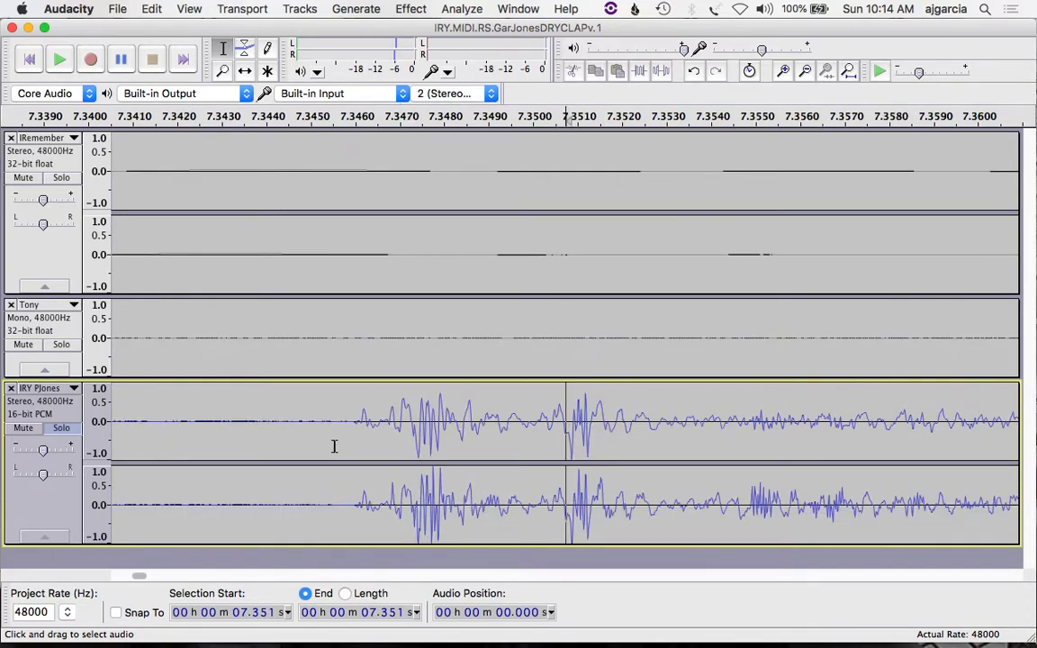
click(356, 417)
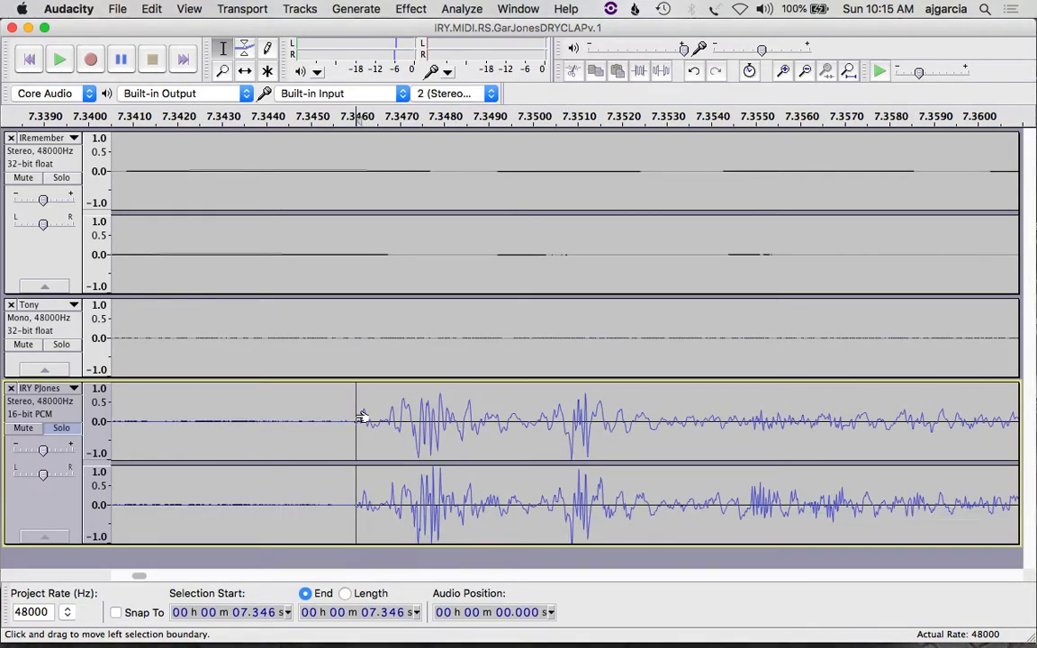
Delete the imported track's audio before the clap, from 0 to 7.346 s
key(super+3)
key(super+3)
key(super+3)
key(super+3)
key(super+3)
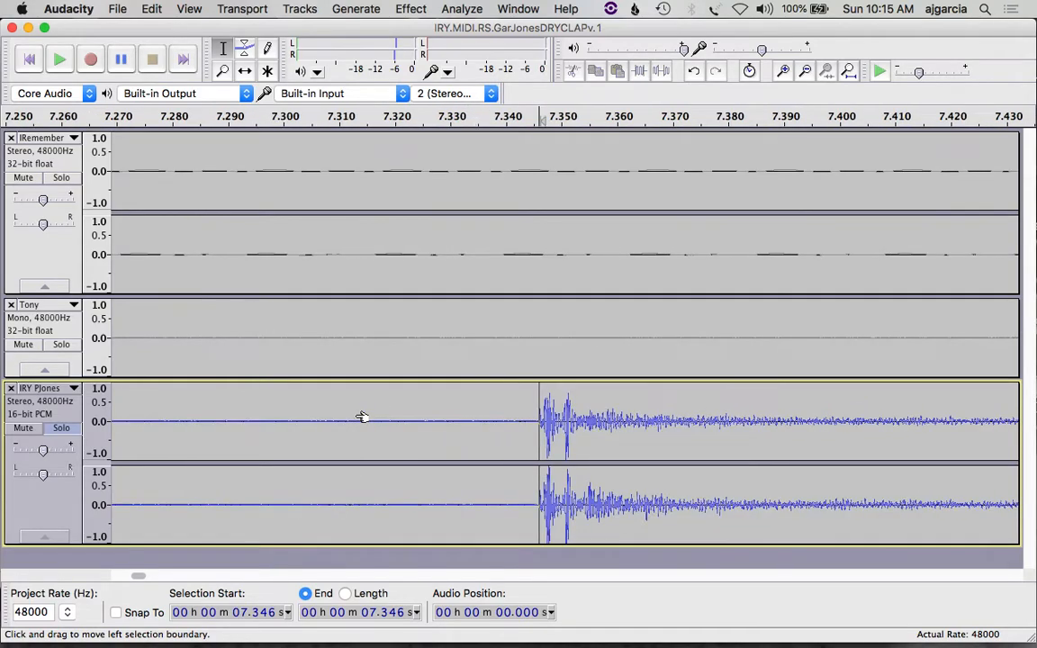
key(super+3)
key(super+3)
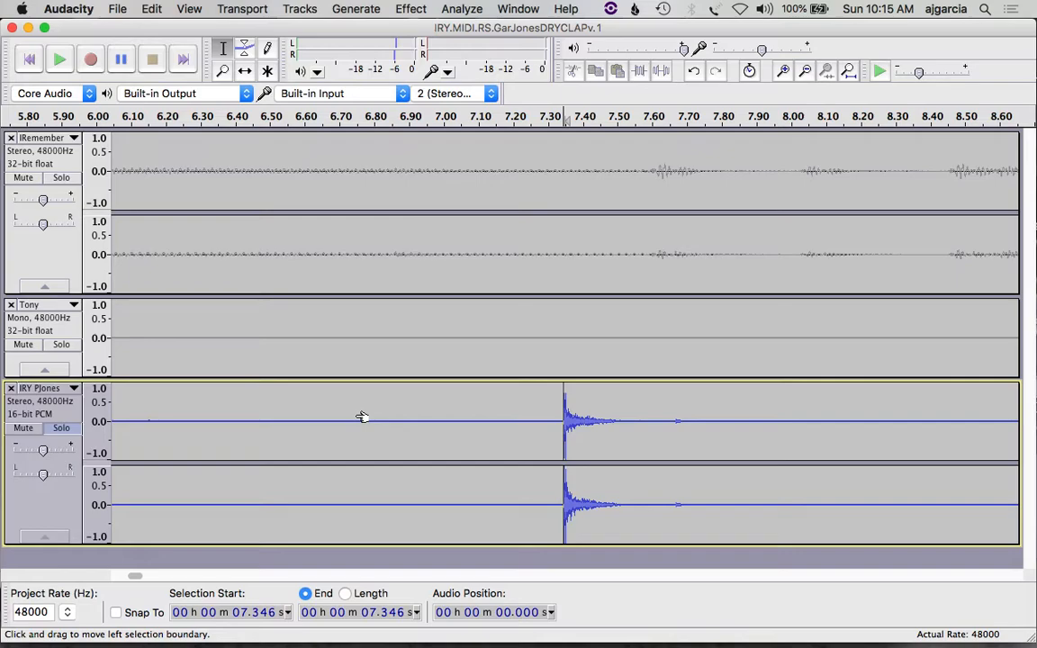
key(super+3)
key(super+3)
key(super+3)
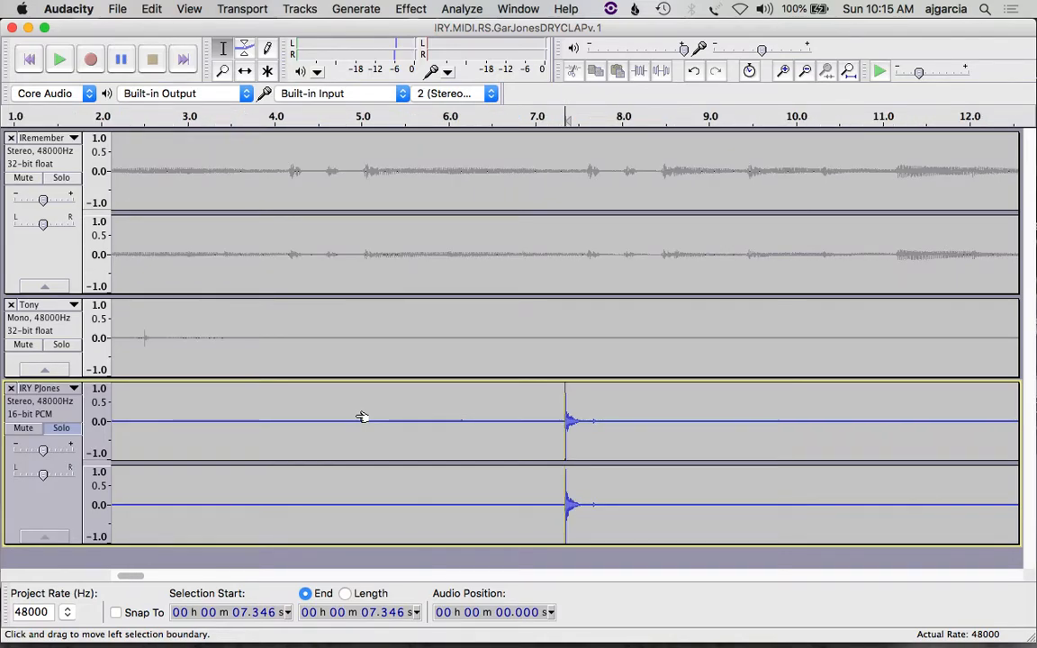
shift+click(114, 417)
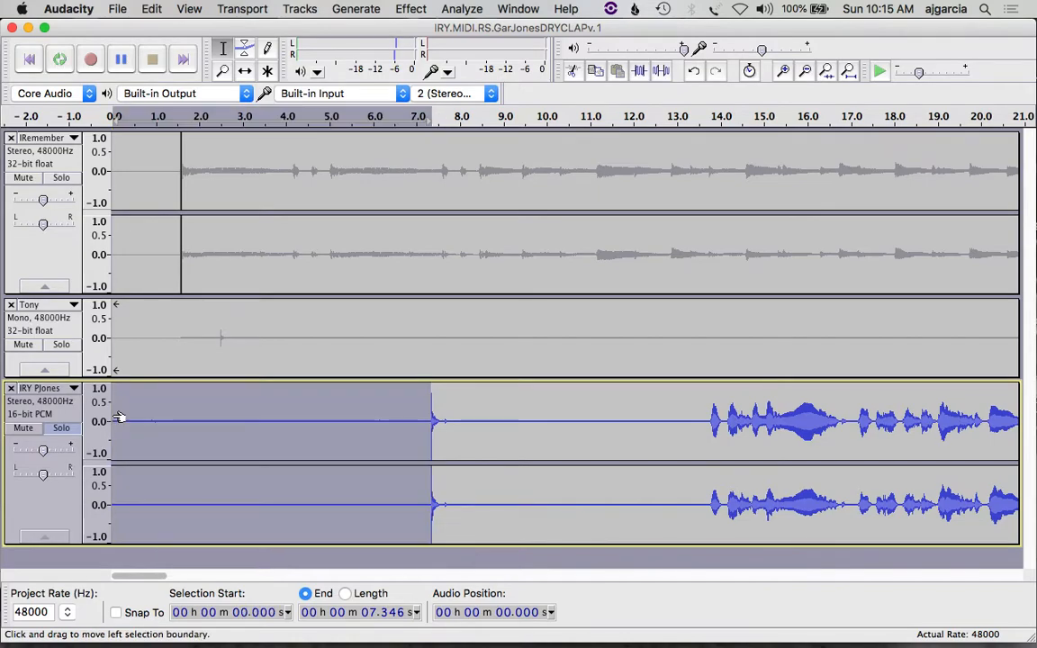
key(Delete)
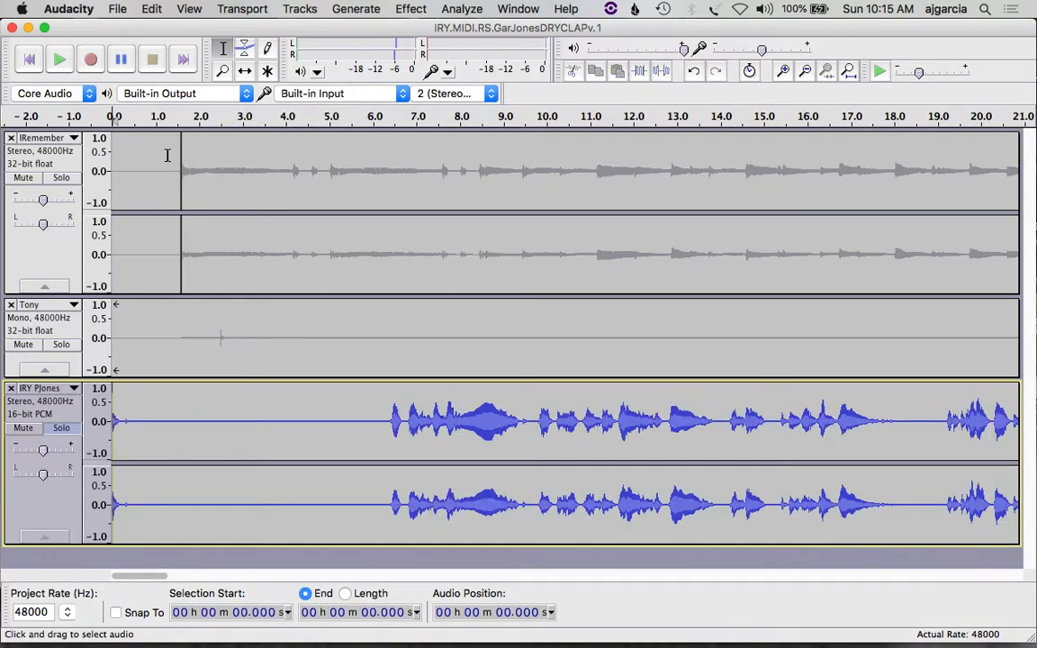
Time-shift the imported track so its clap starts at about 2.51 s, in line with the clap in the mono track
click(244, 72)
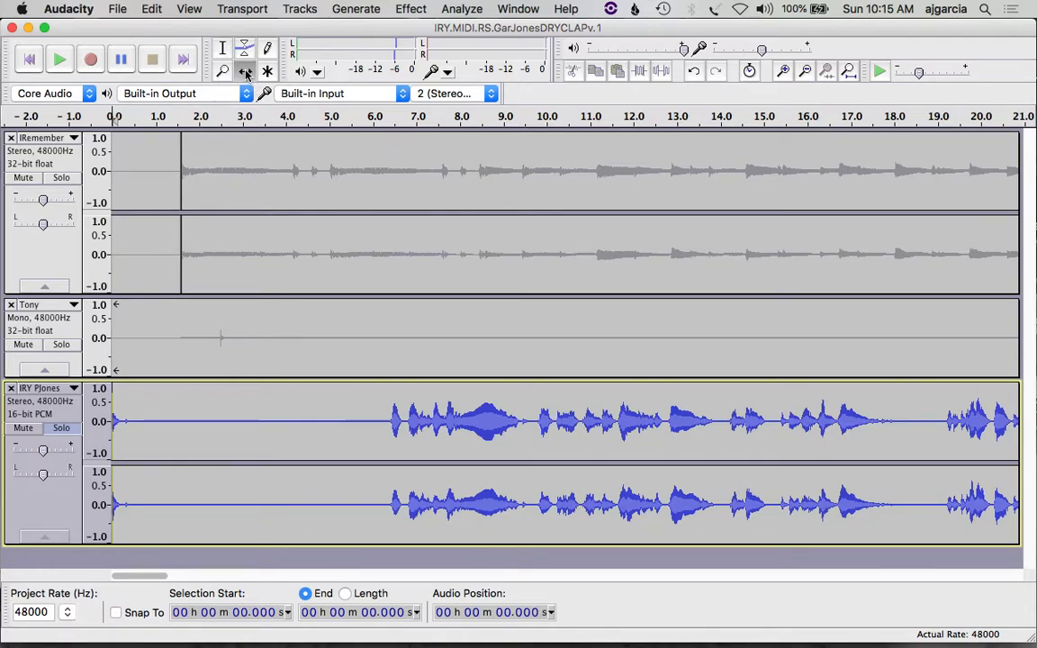
drag(156, 399, 263, 397)
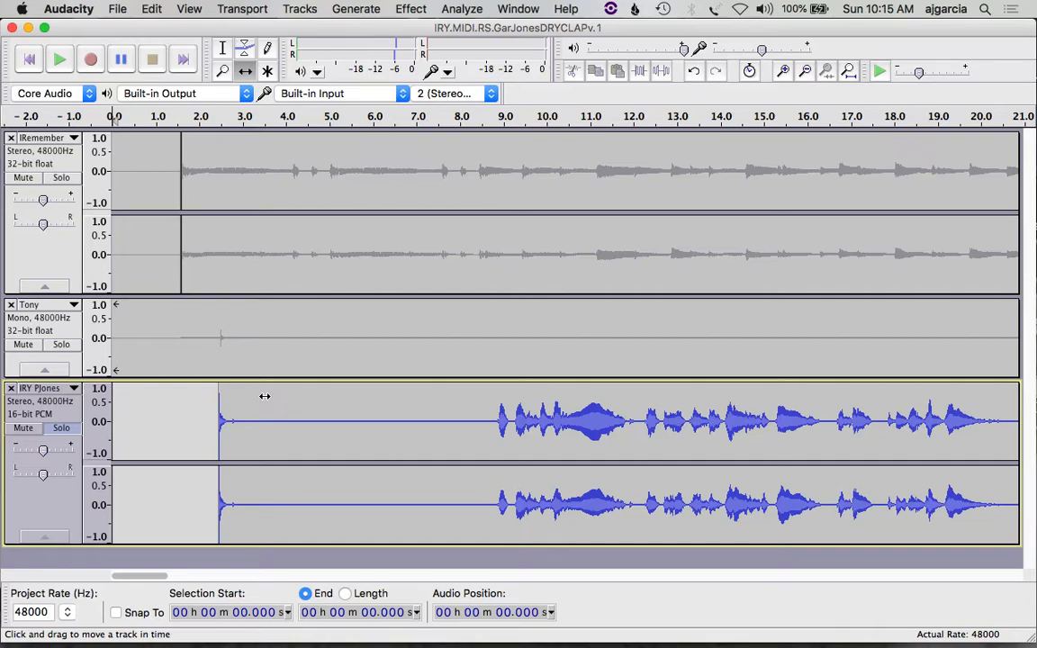
key(super+1)
key(super+1)
key(super+1)
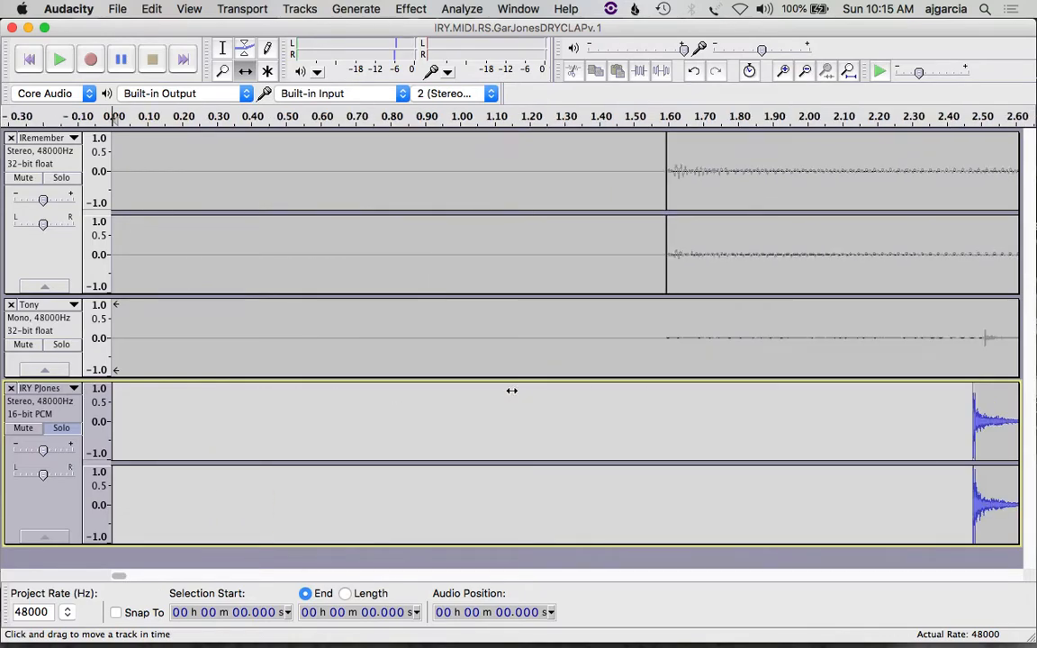
drag(988, 413, 1001, 411)
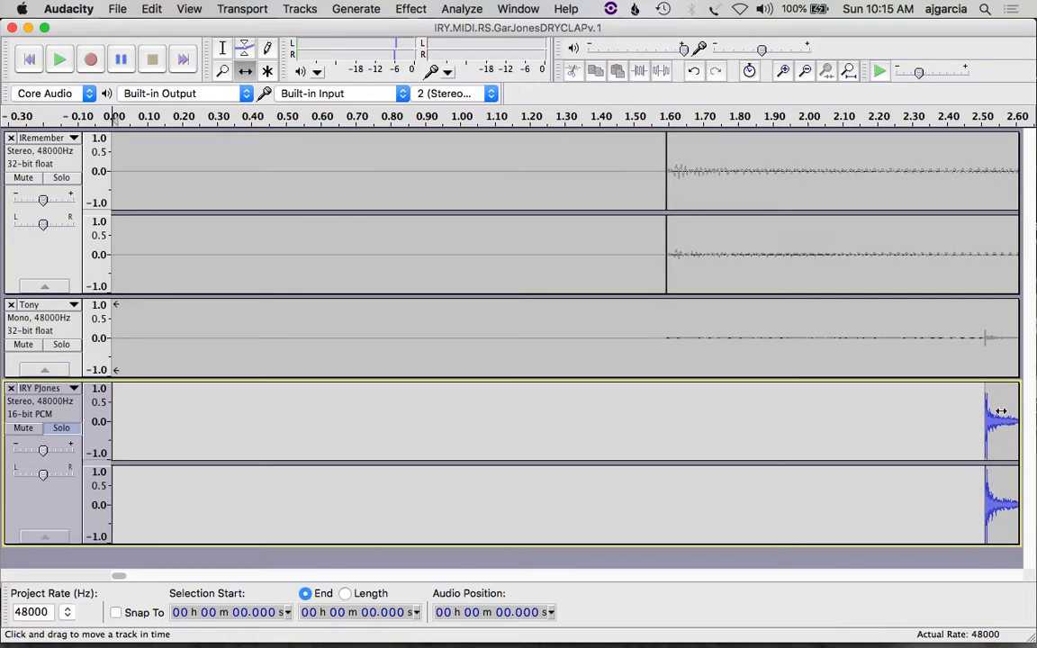
Nudge the imported track slightly earlier so its clap starts at about 2.510 s, exactly in line with the mono track's clap
key(super+1)
key(super+1)
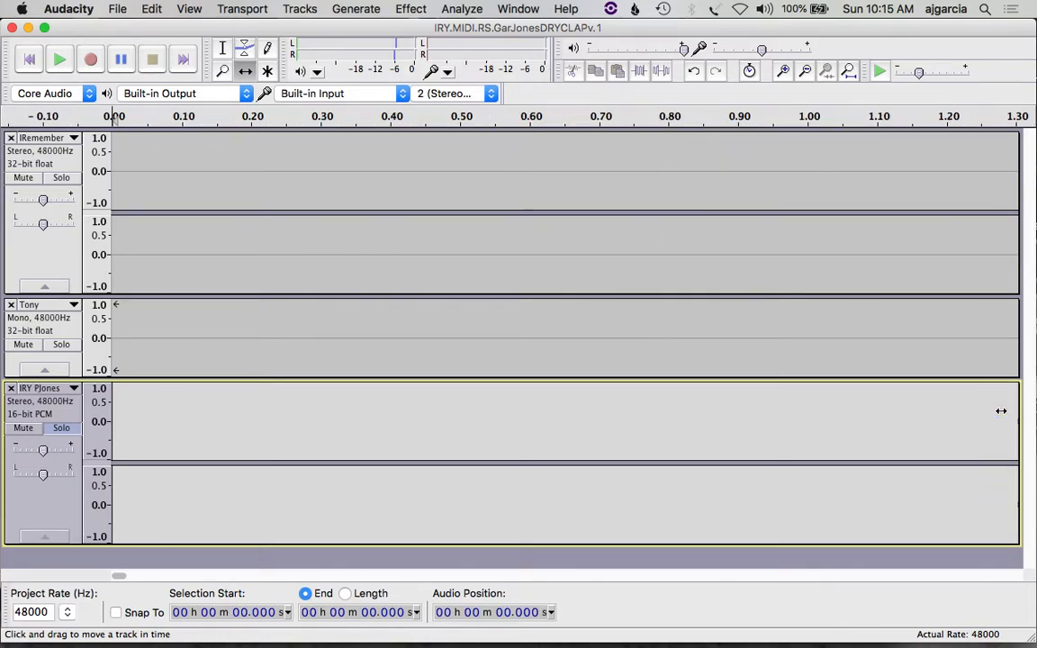
click(938, 574)
click(937, 574)
click(938, 574)
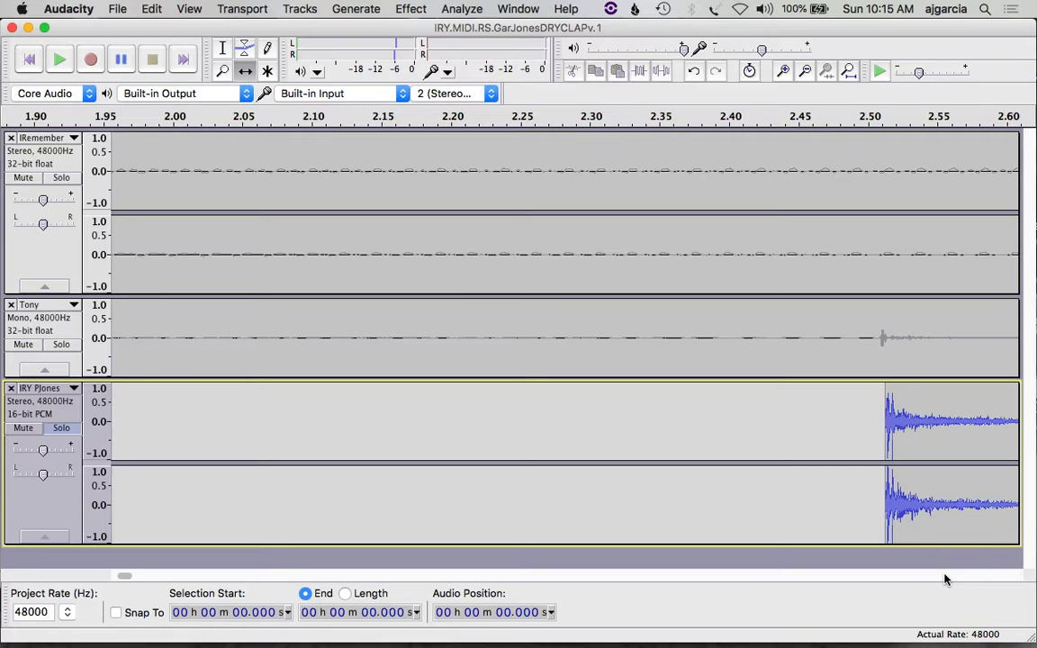
key(super+1)
click(944, 576)
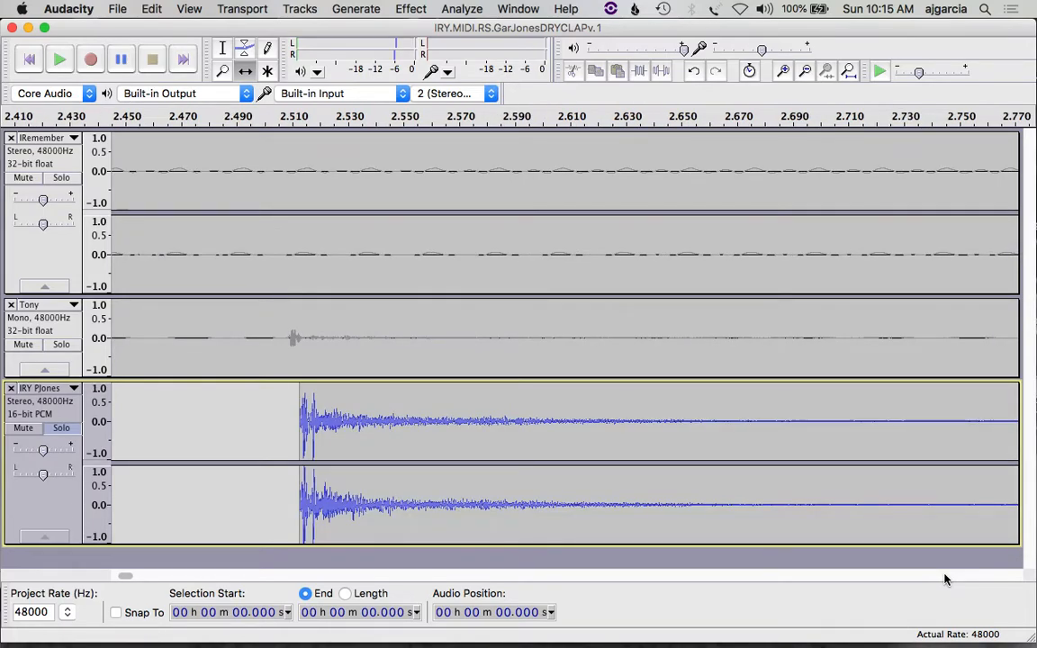
drag(562, 391, 555, 396)
key(super+1)
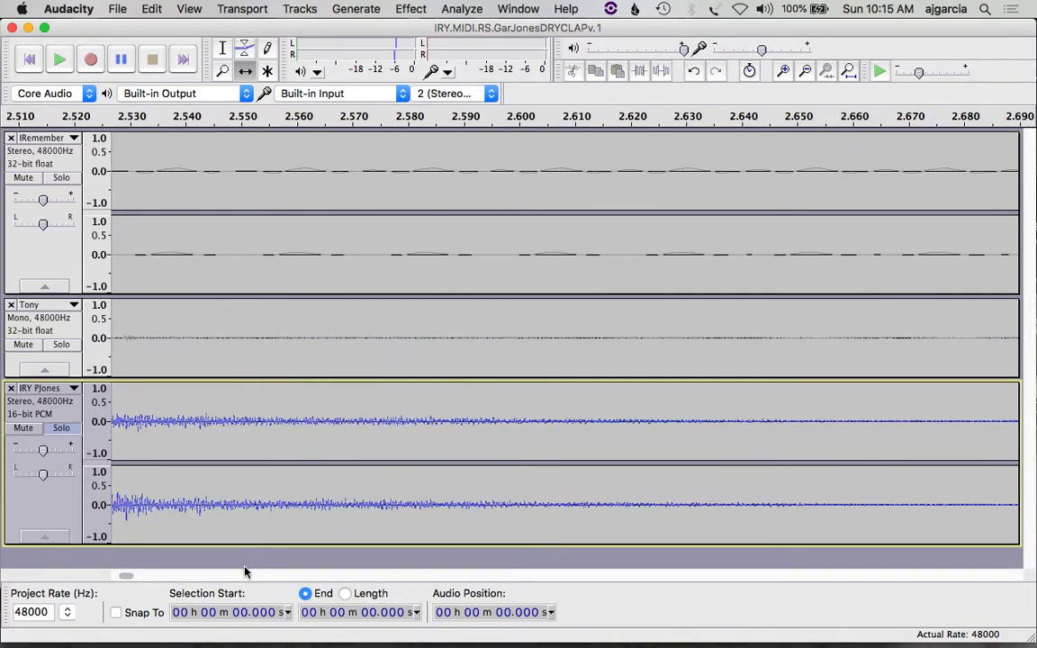
drag(126, 576, 126, 577)
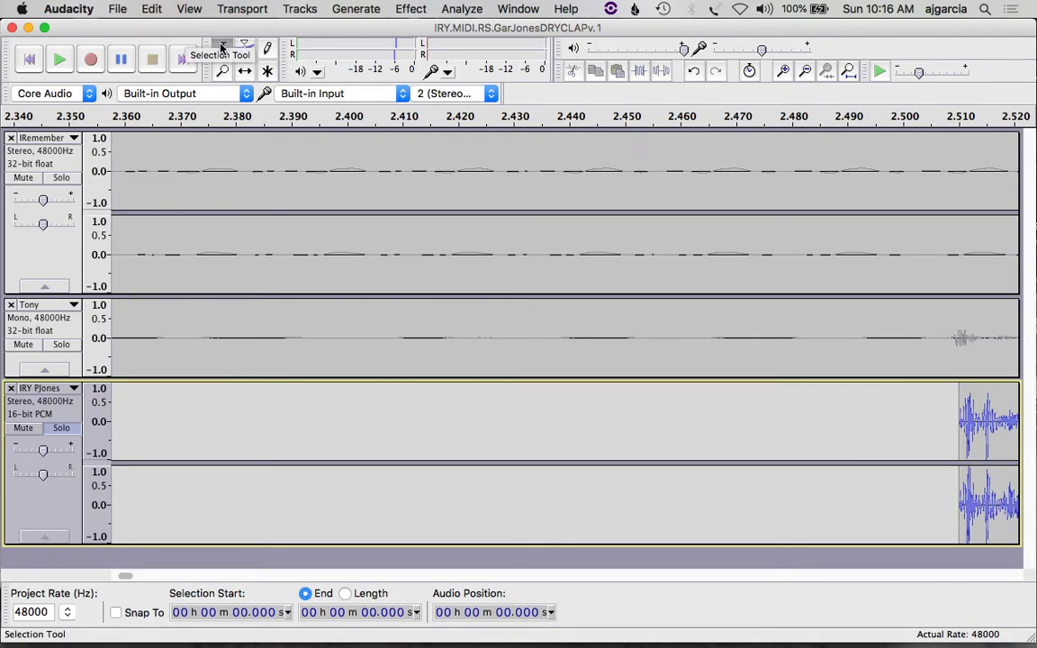
Solo the mono track together with the imported track and play both from 1.230 s through the claps
key(super+3)
key(super+3)
key(super+3)
key(super+3)
key(super+3)
key(super+3)
key(super+3)
key(super+3)
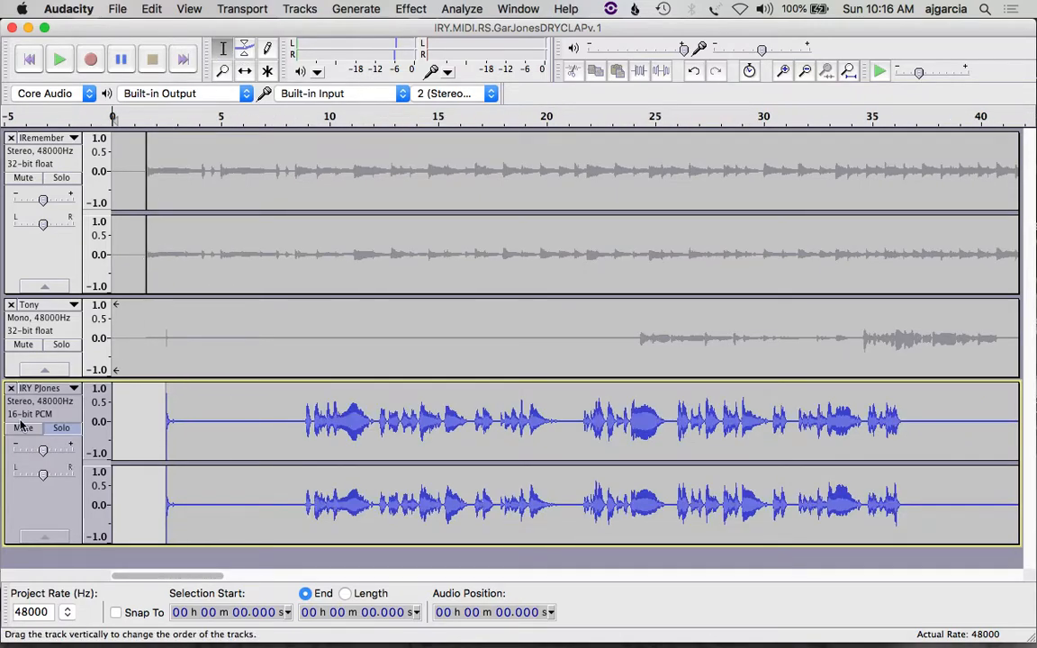
click(61, 348)
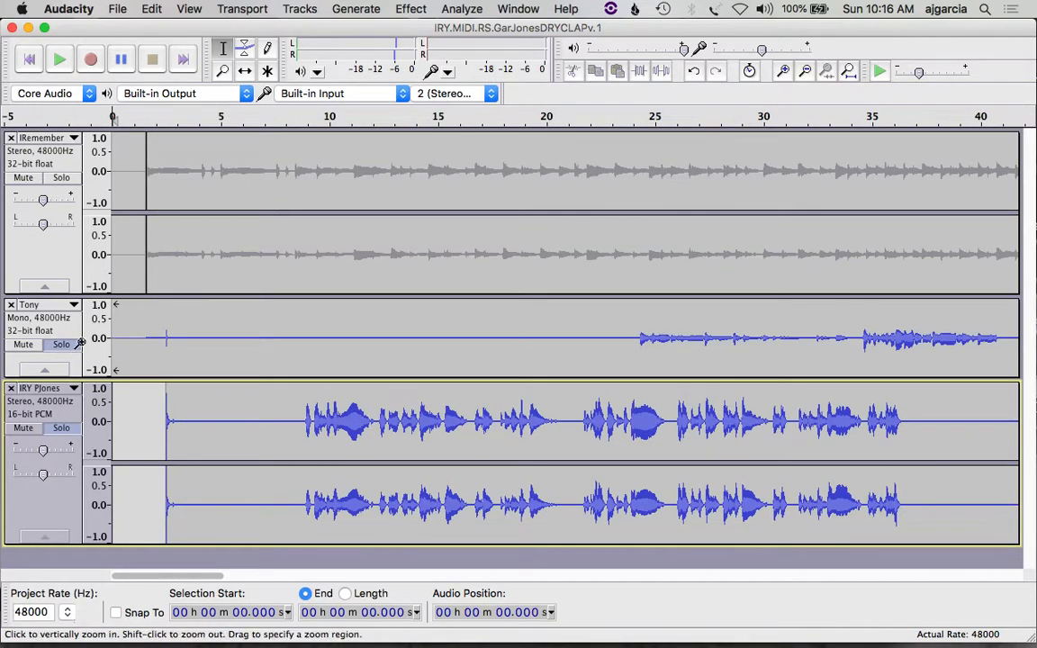
click(138, 333)
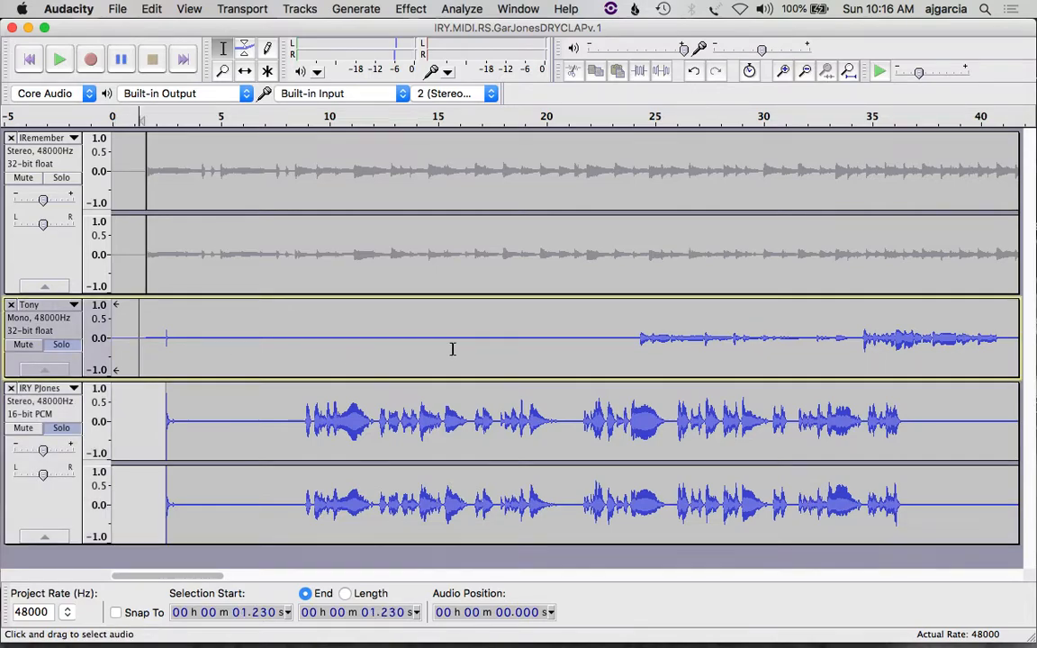
key(space)
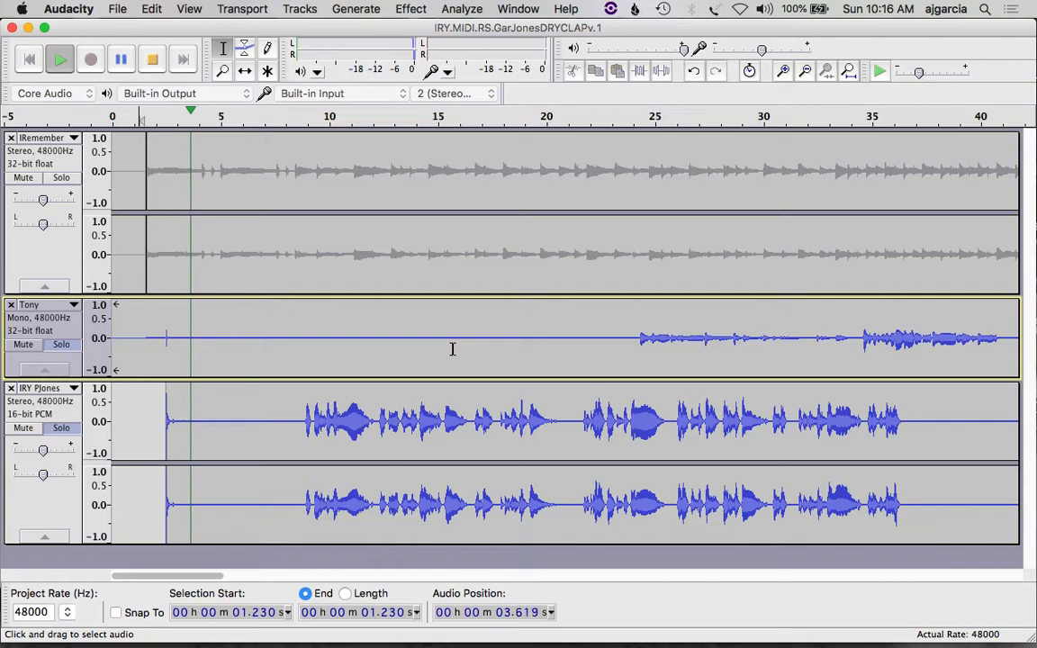
key(space)
Play the two soloed claps again from just before their onset, at 2.399 s
click(171, 414)
key(super+1)
key(super+1)
key(super+1)
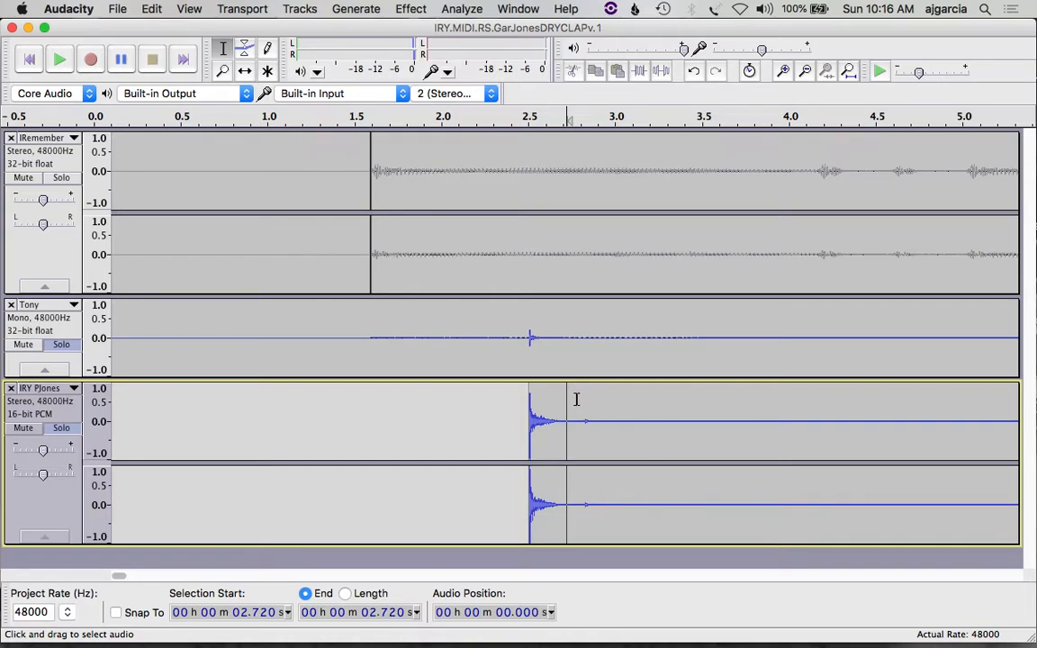
click(511, 405)
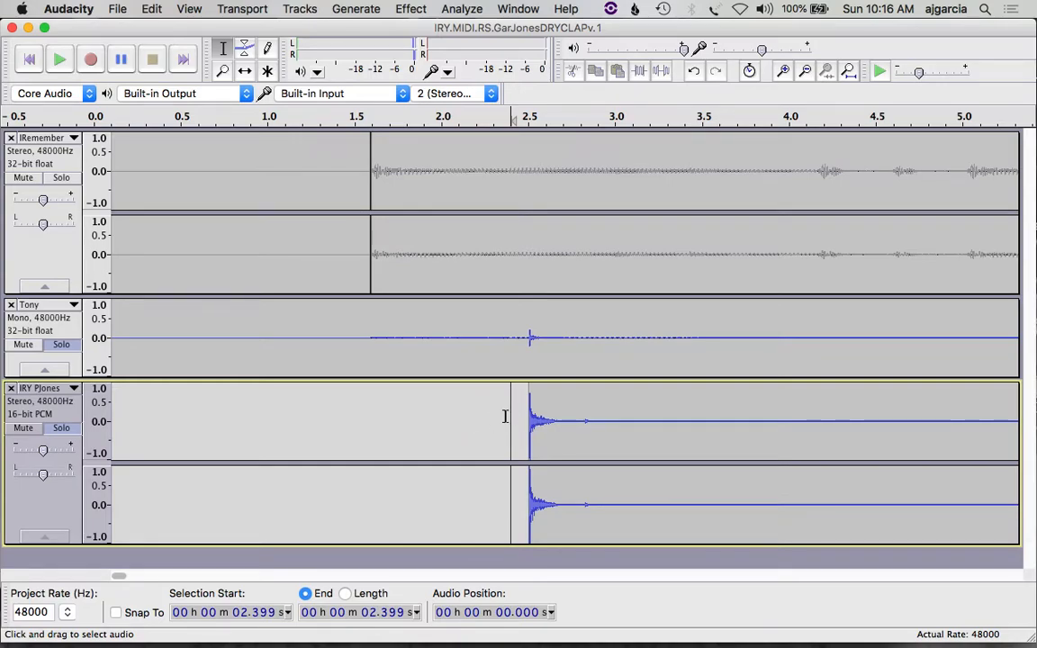
key(space)
key(space)
Play only the faint sound after the clap in the imported track, from 2.804 to 2.935 s
drag(582, 416, 602, 415)
key(space)
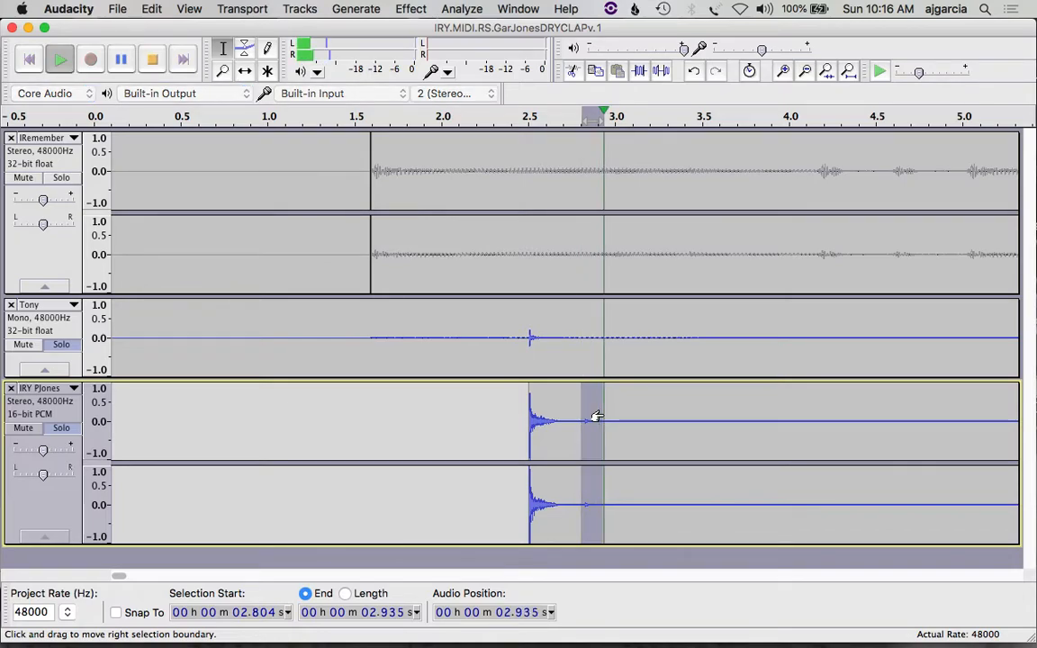
click(502, 423)
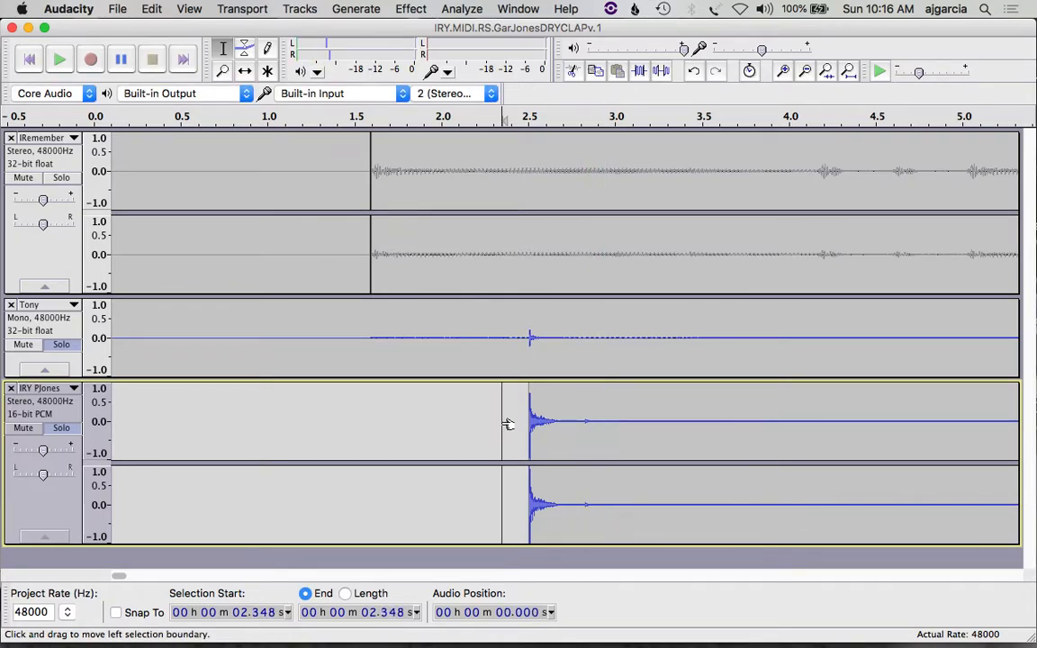
Turn off solo on both the mono track and the imported track so all tracks are audible
key(super+3)
key(super+3)
key(super+3)
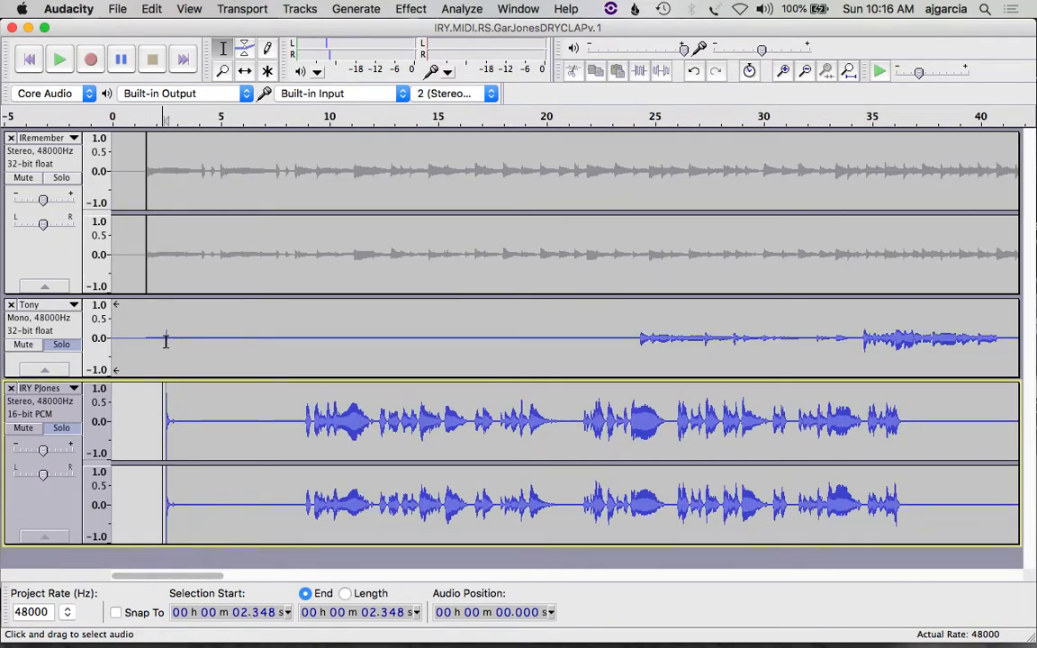
click(71, 350)
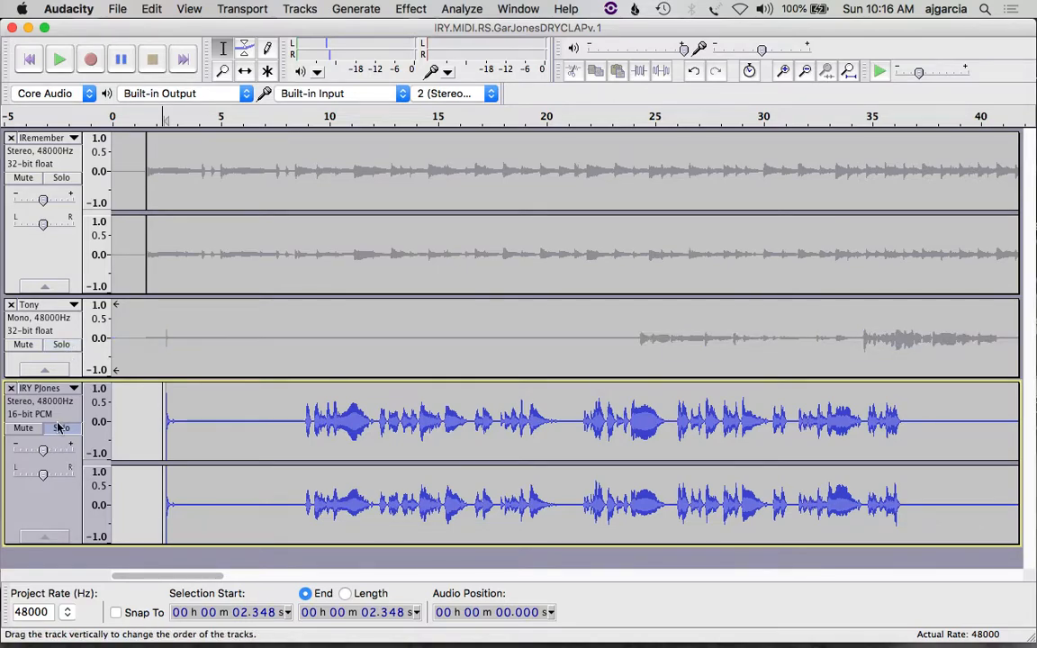
click(58, 430)
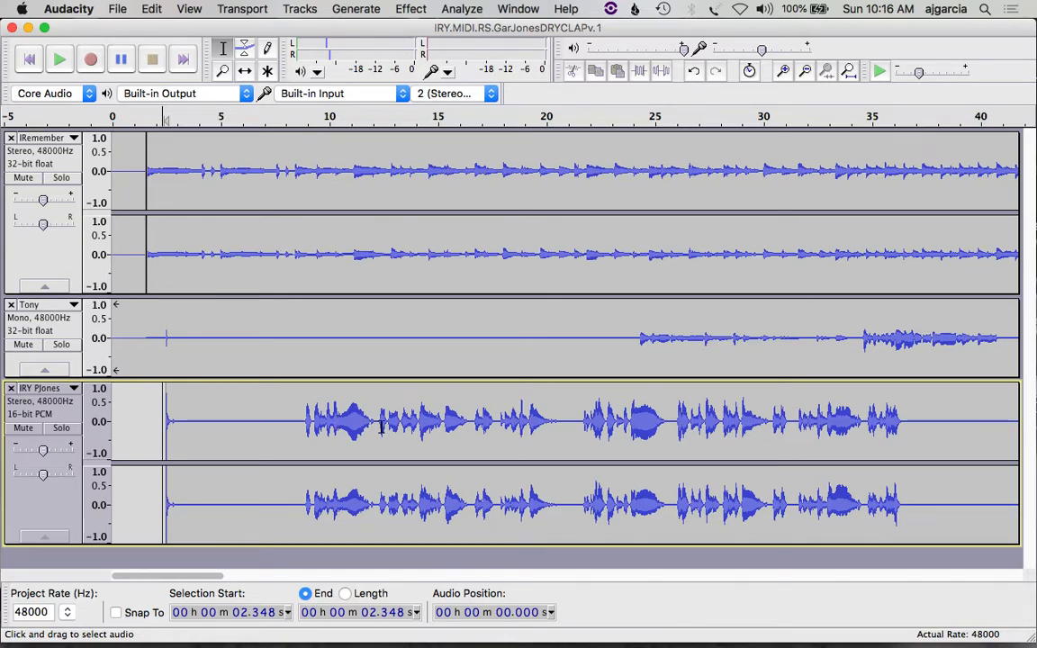
Play the full mix from the imported part's musical entrance at 8.832 s to check synchronisation, and save the project
click(304, 416)
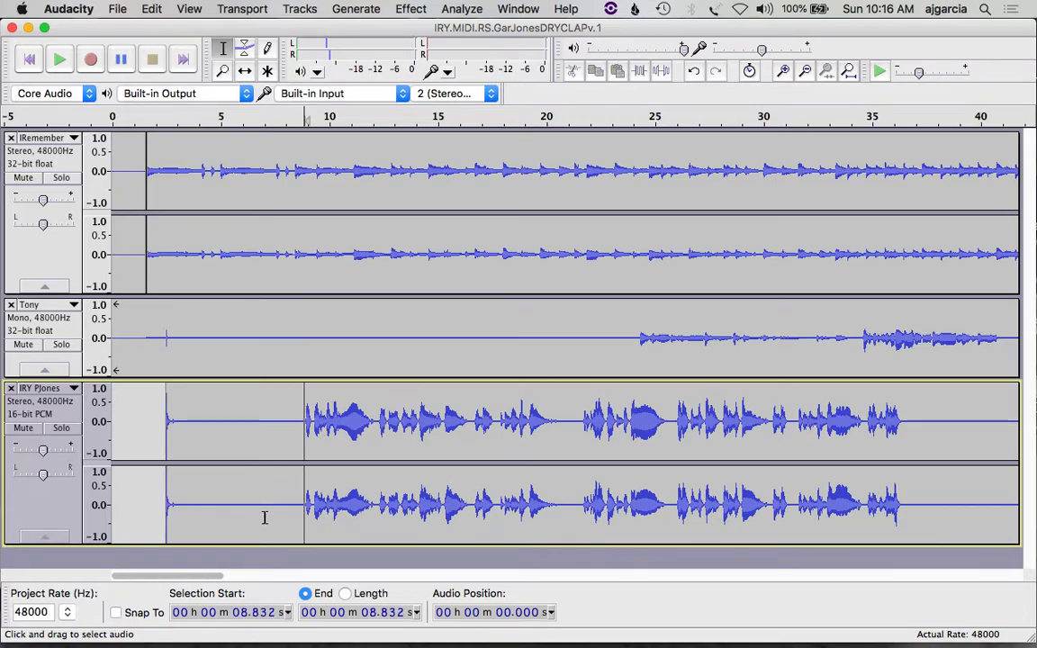
key(space)
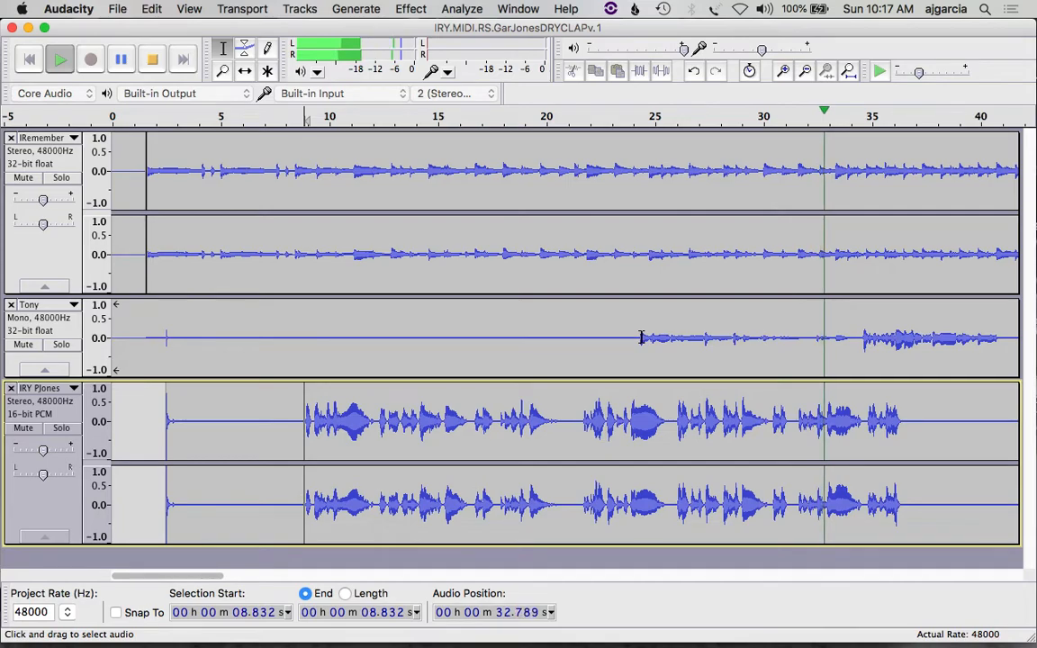
key(space)
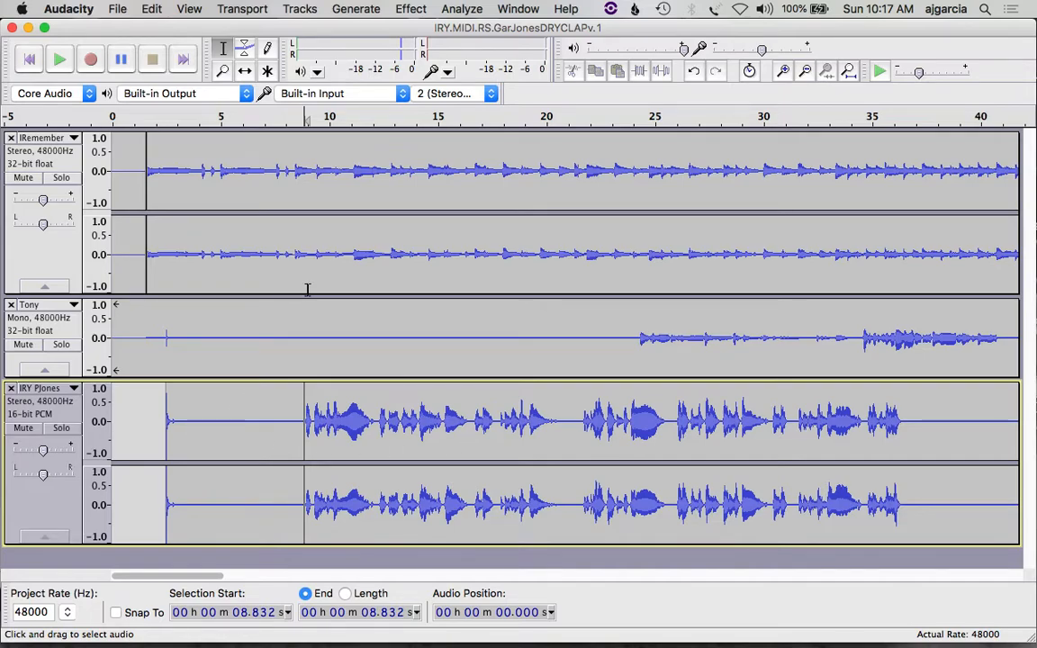
key(super+s)
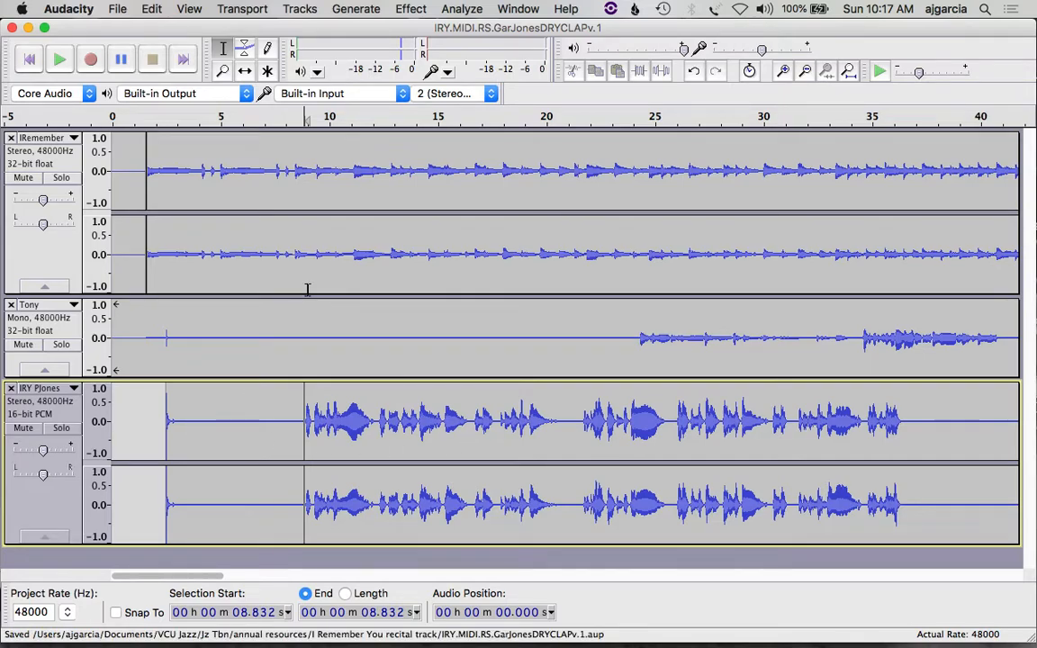